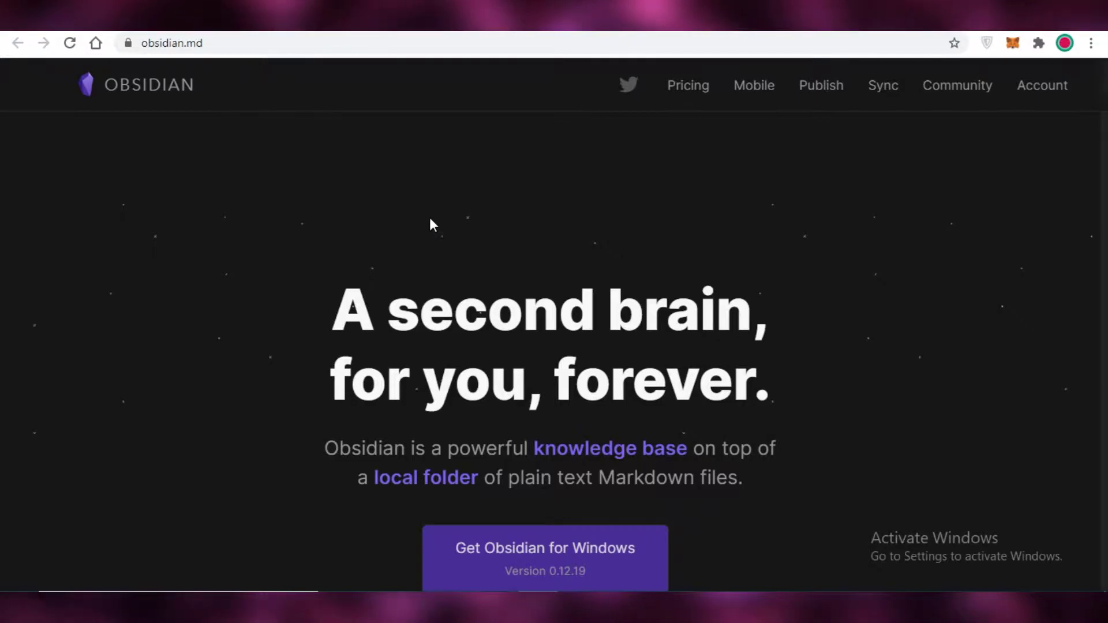
# Scroll the obsidian.md homepage back up to its 'A second brain' headline.
pyautogui.scroll(-5, 432, 224)
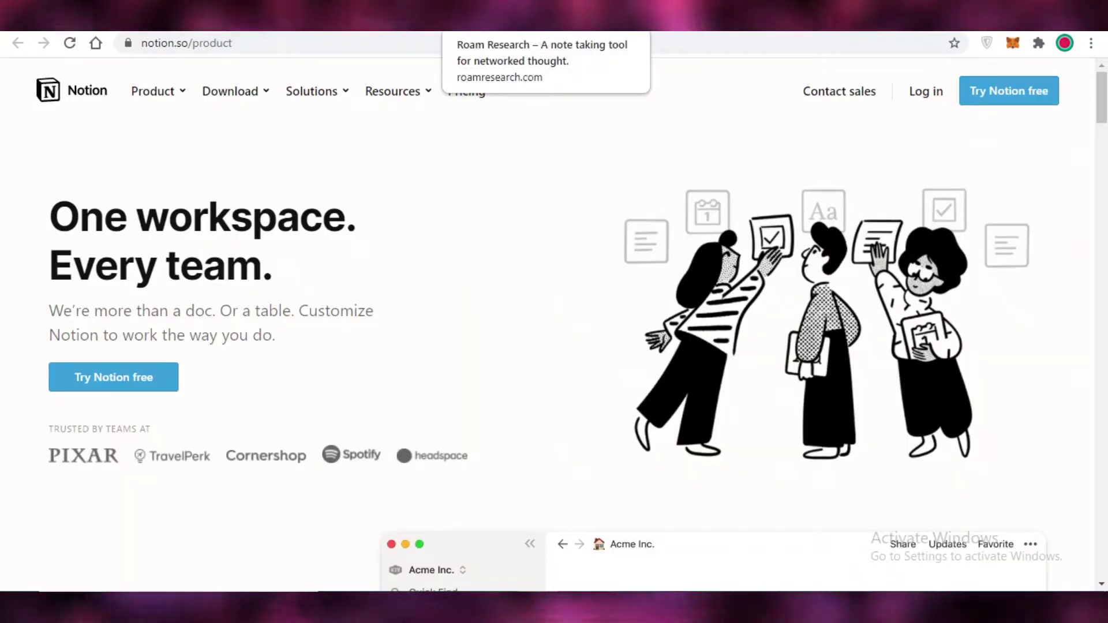
pyautogui.moveTo(404, 92)
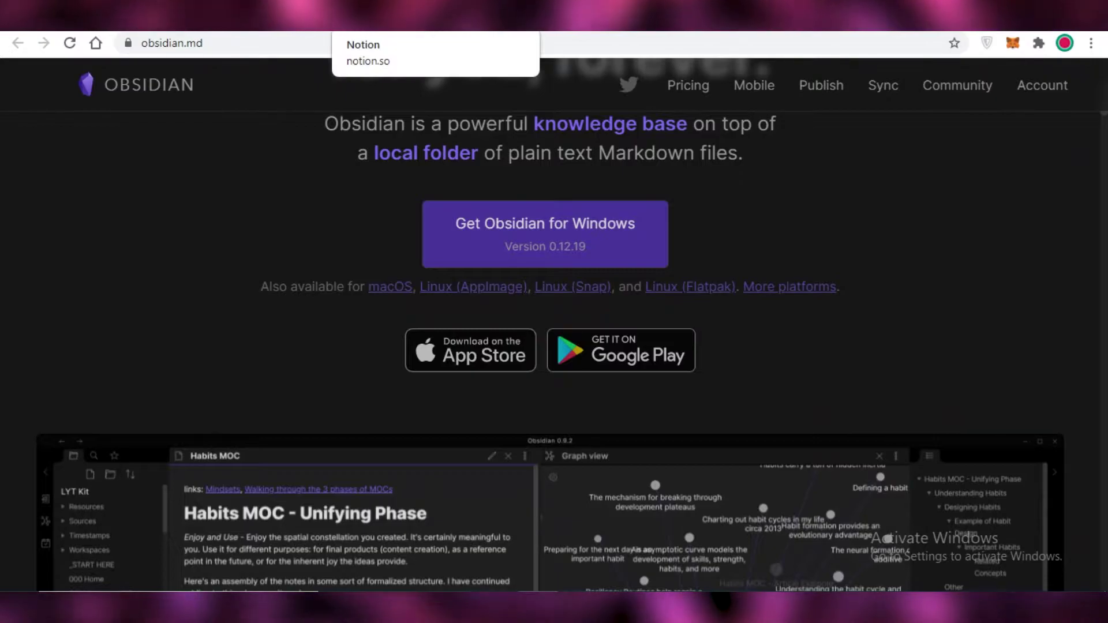
pyautogui.scroll(5, 416, 195)
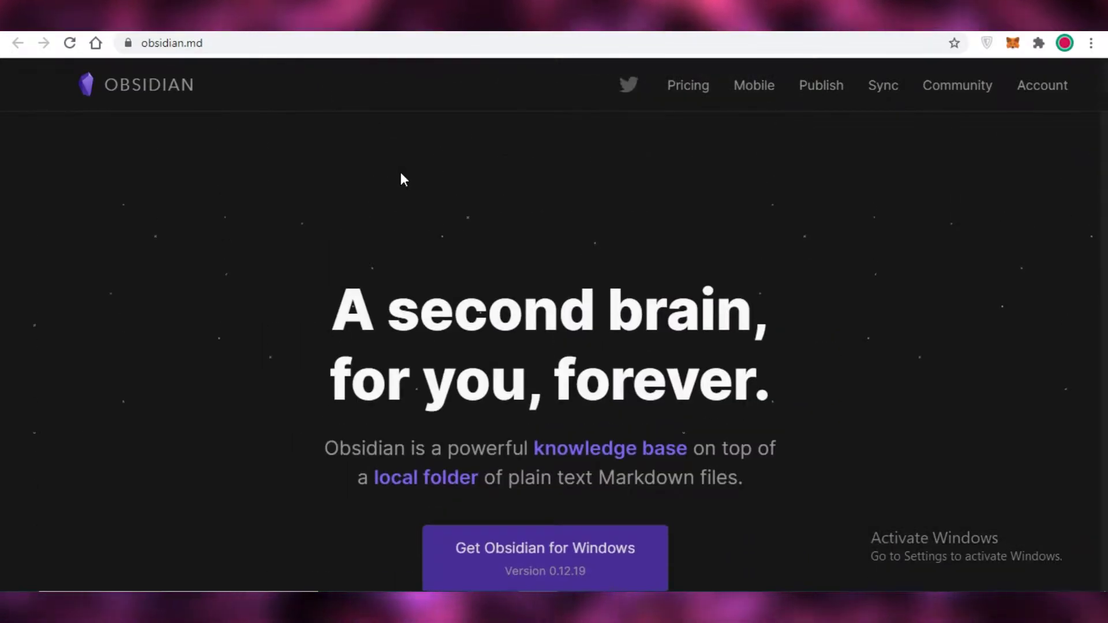
# Scroll through notion.so/product's Meeting Notes, Roadmap and use-case sections.
pyautogui.scroll(-3, 400, 191)
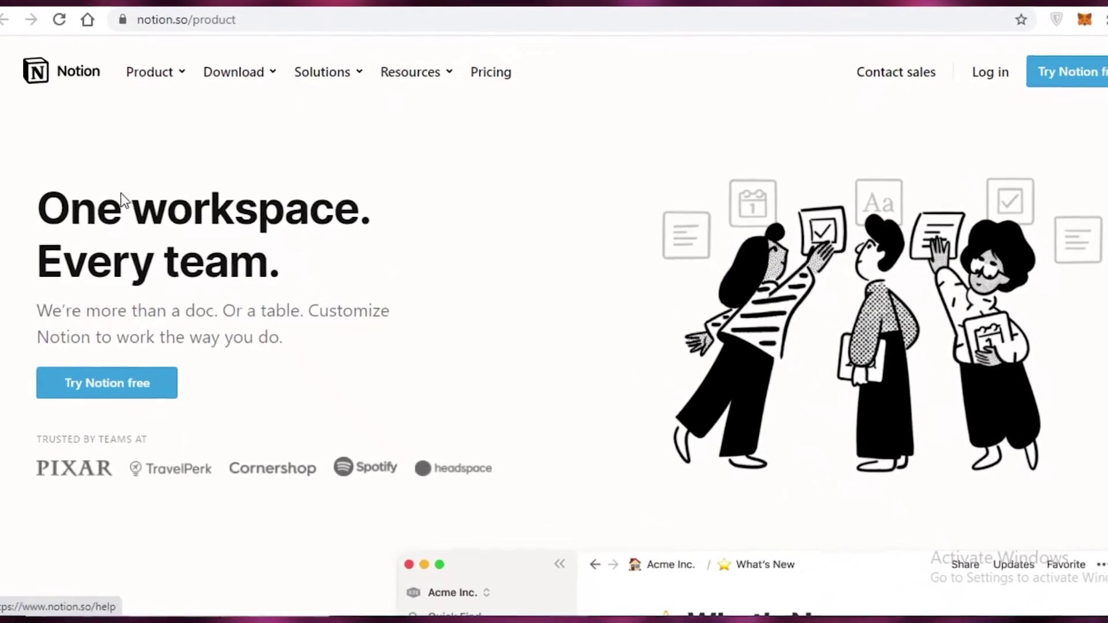
pyautogui.moveTo(153, 87)
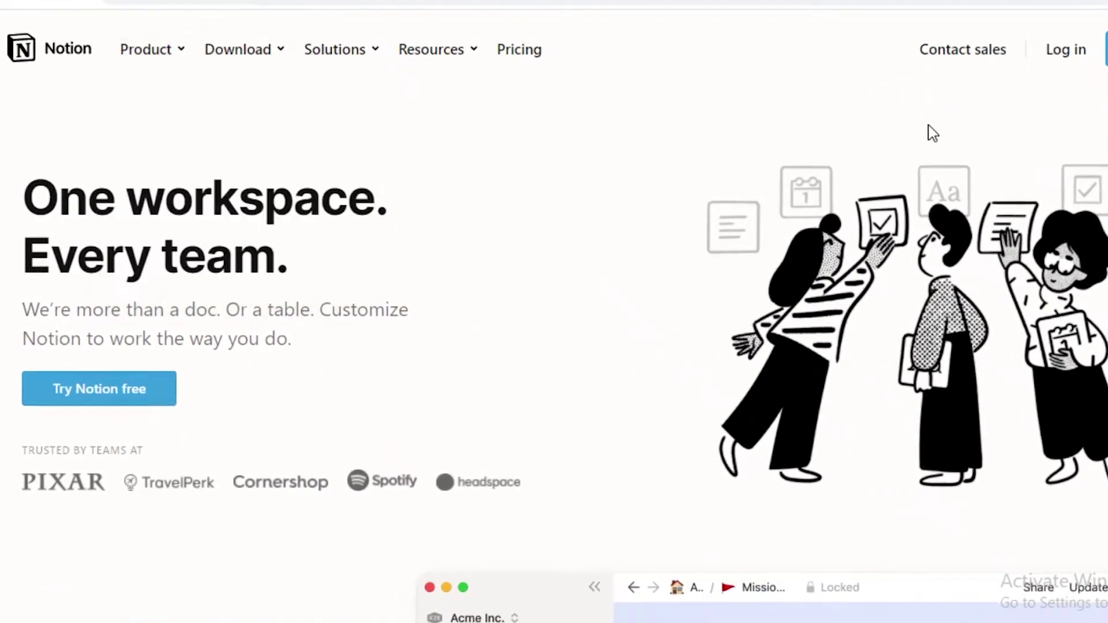
pyautogui.scroll(-10, 938, 173)
pyautogui.scroll(-8, 952, 225)
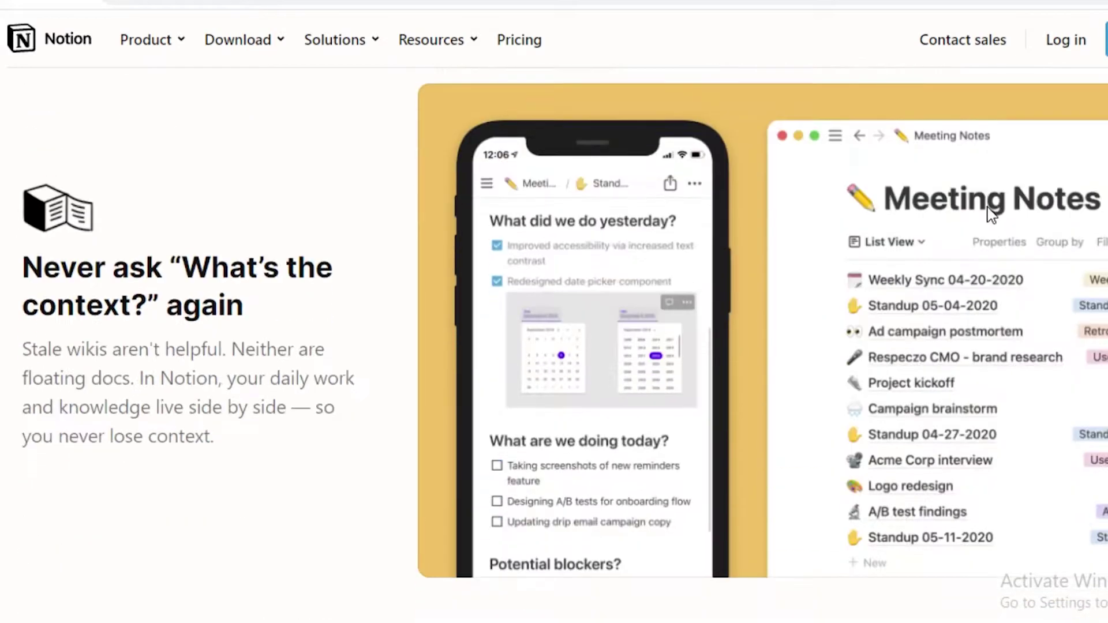
pyautogui.scroll(5, 964, 231)
pyautogui.scroll(-12, 961, 242)
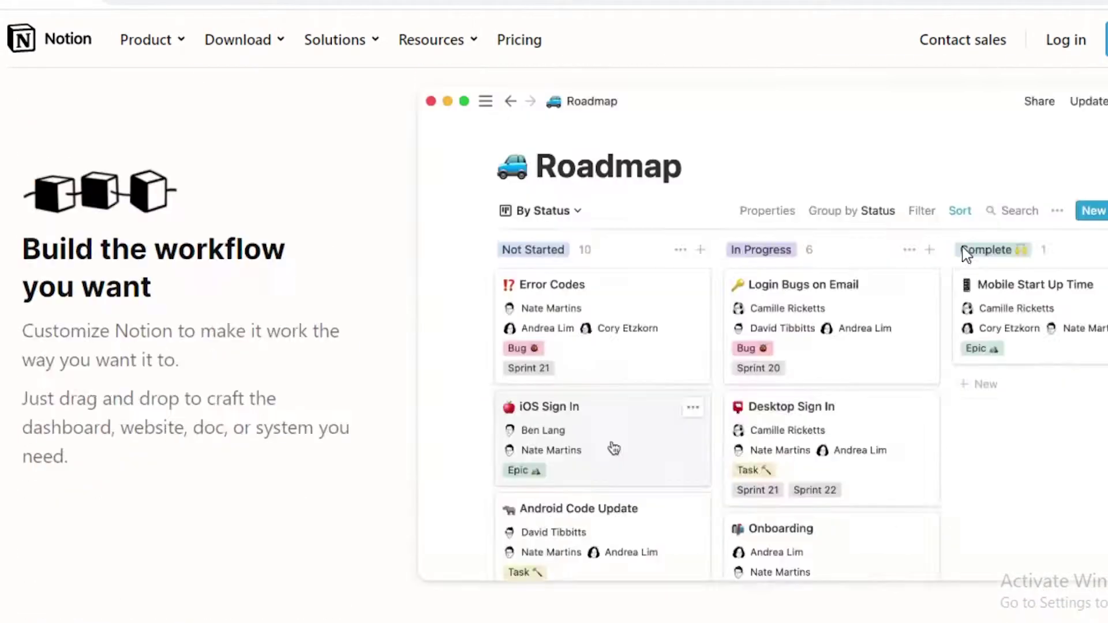
pyautogui.scroll(-8, 895, 262)
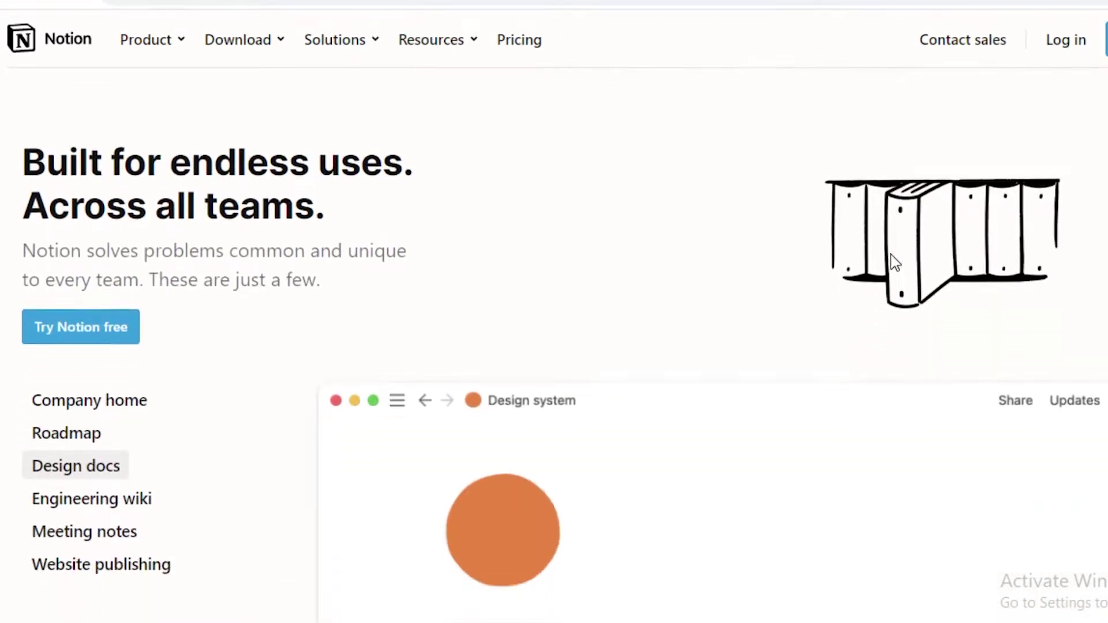
pyautogui.scroll(2, 893, 260)
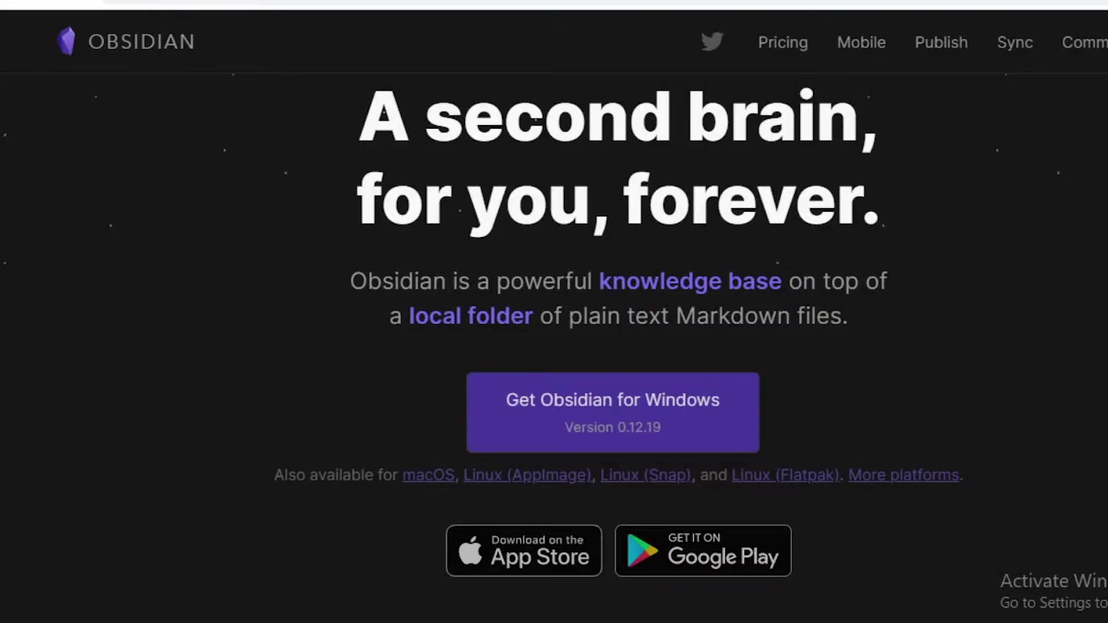
pyautogui.scroll(-7, 440, 326)
pyautogui.scroll(10, 442, 323)
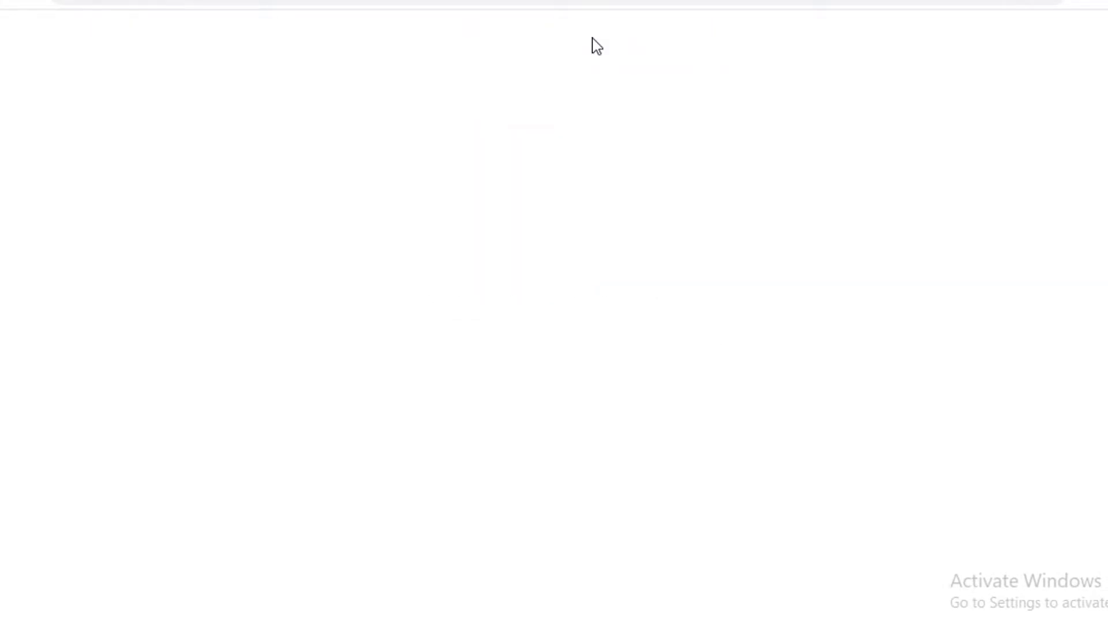
# Scroll Roam's homepage down to the demo page screenshots and back up.
pyautogui.scroll(-7, 580, 53)
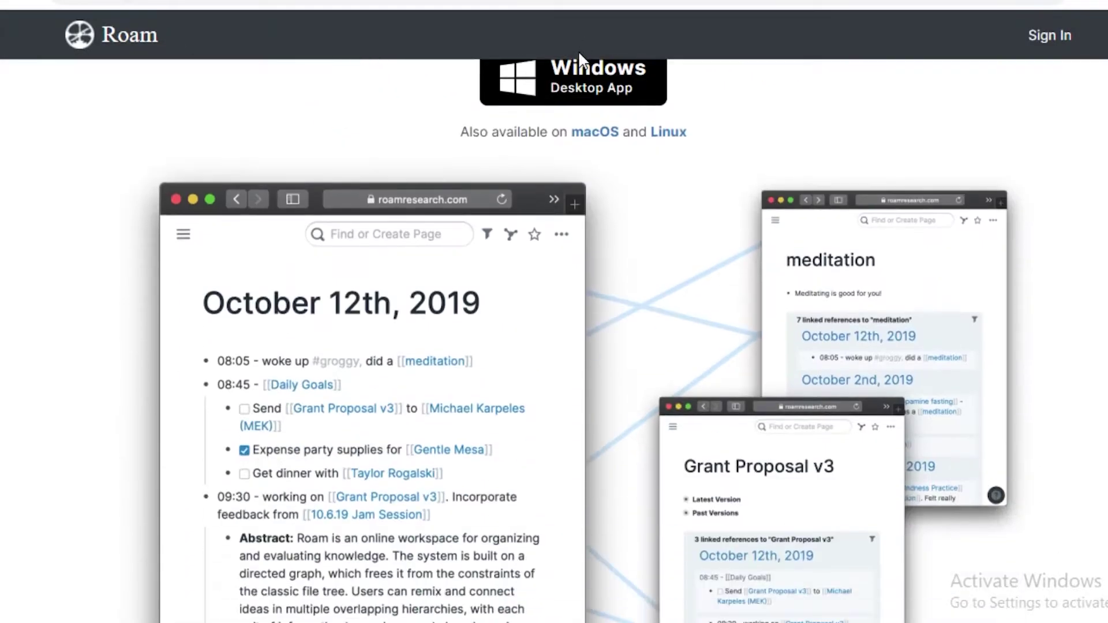
pyautogui.scroll(3, 579, 55)
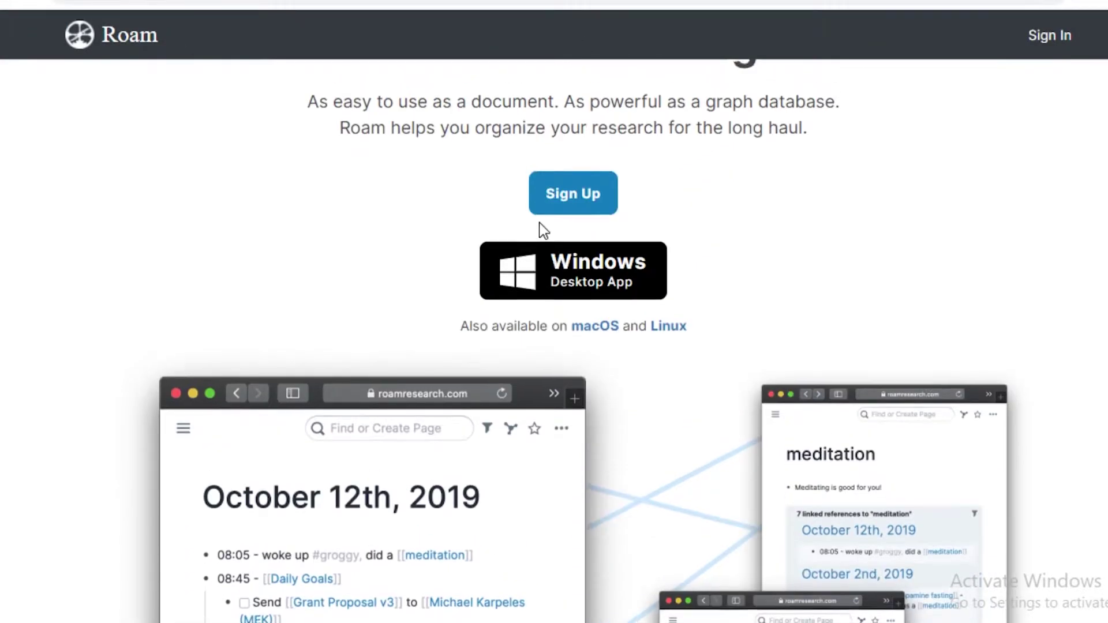
pyautogui.scroll(2, 541, 225)
pyautogui.scroll(-2, 542, 223)
pyautogui.scroll(1, 541, 226)
pyautogui.scroll(-10, 538, 229)
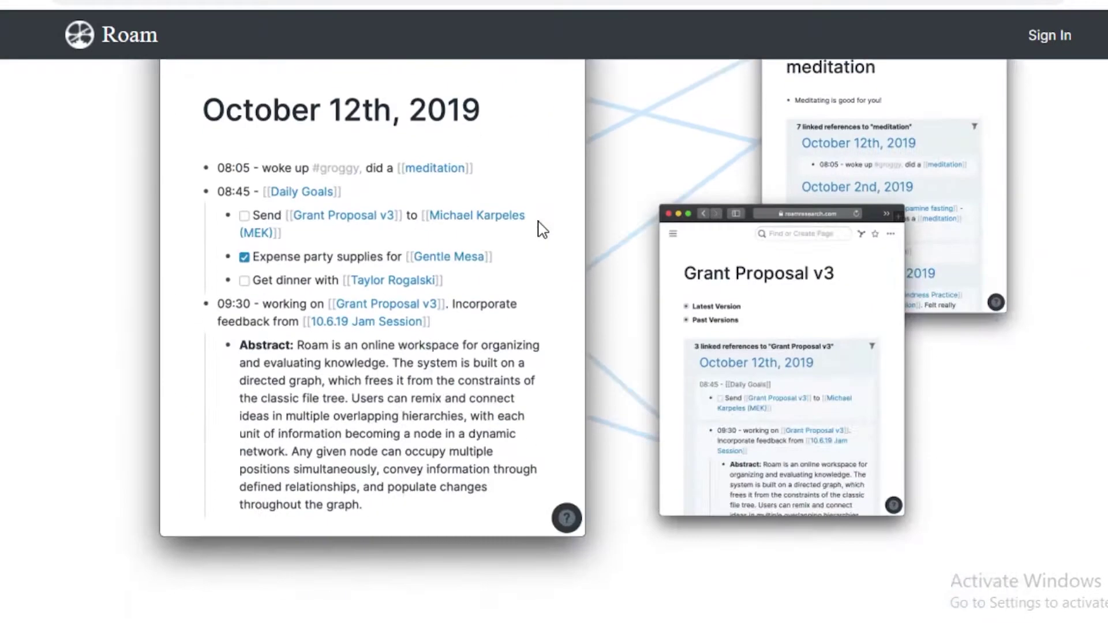
pyautogui.scroll(10, 538, 229)
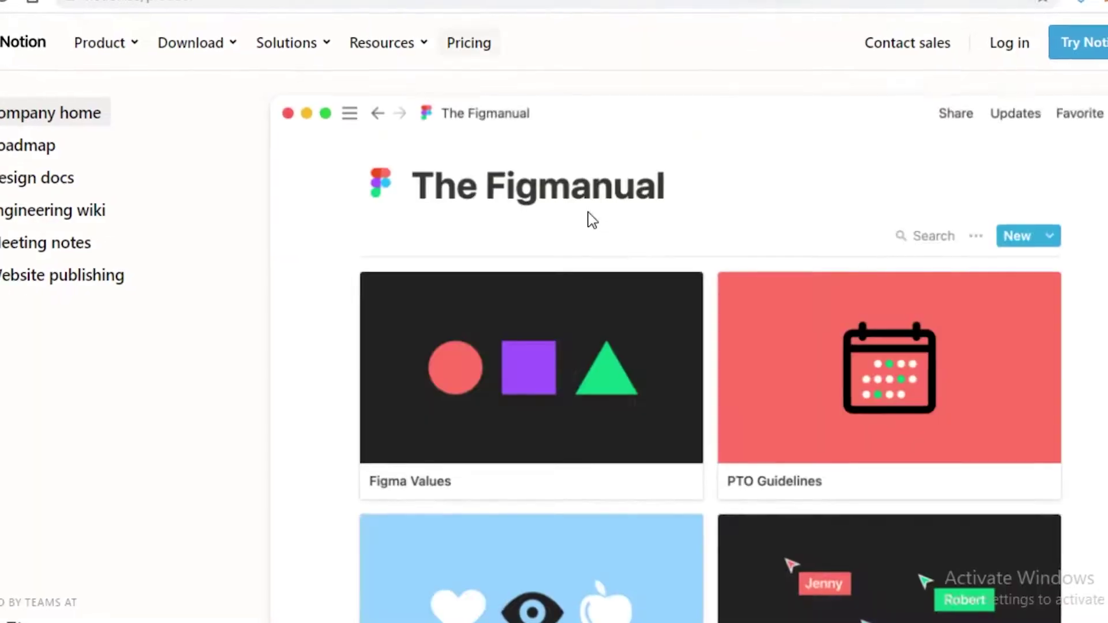
# View Notion's 2020 Roadmap example and start a free Notion sign-up with Try Notion free.
pyautogui.scroll(-3, 1002, 219)
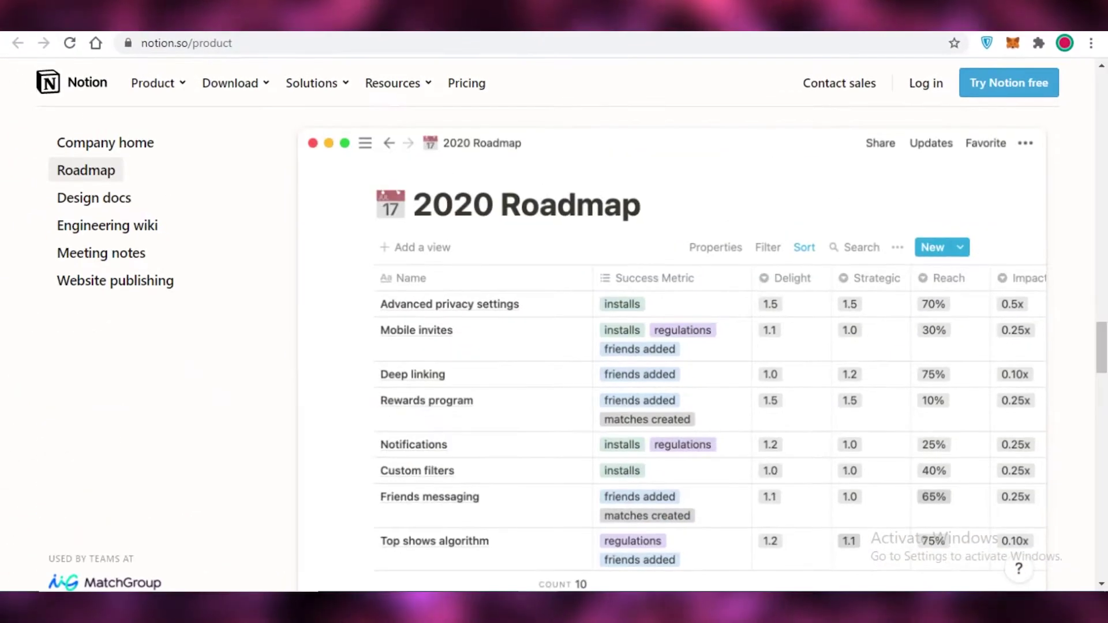
pyautogui.click(288, 18)
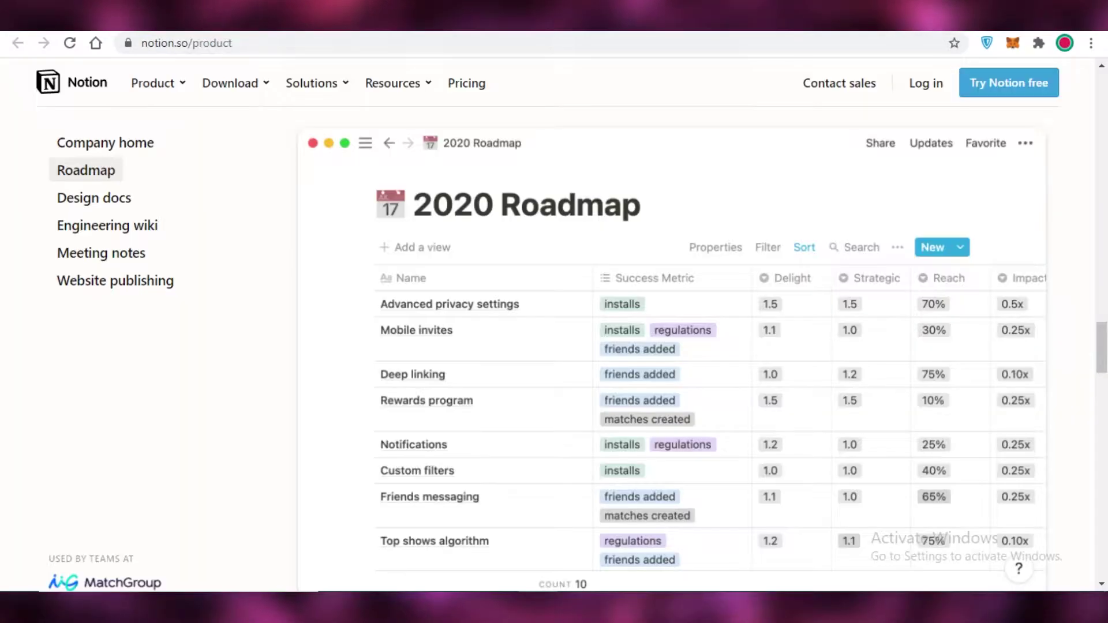
pyautogui.scroll(3, 408, 113)
pyautogui.scroll(10, 947, 140)
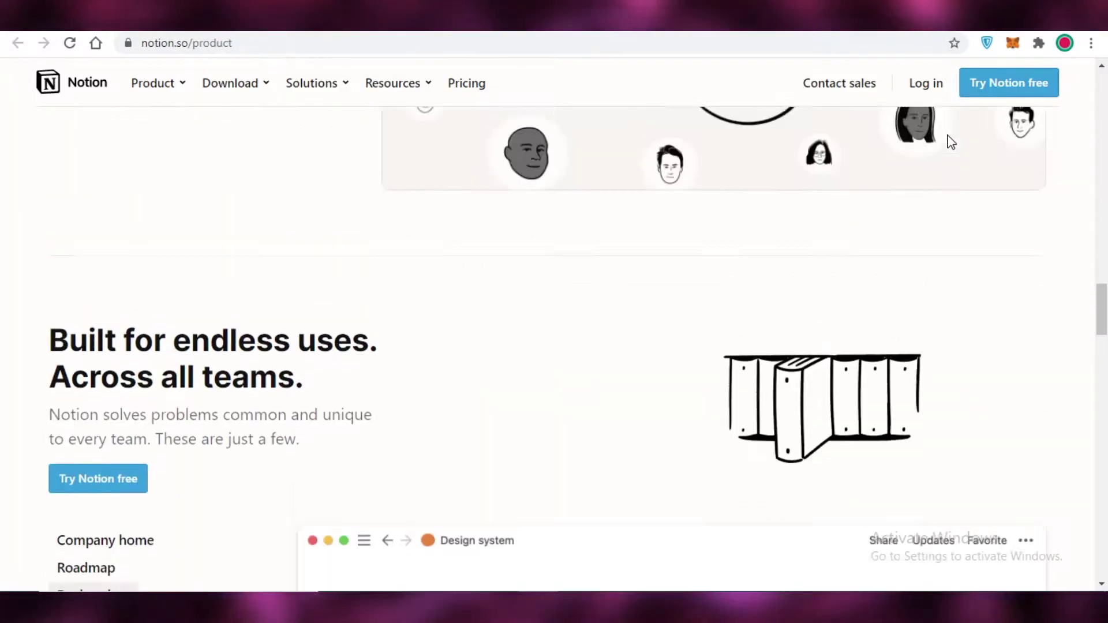
pyautogui.click(1002, 89)
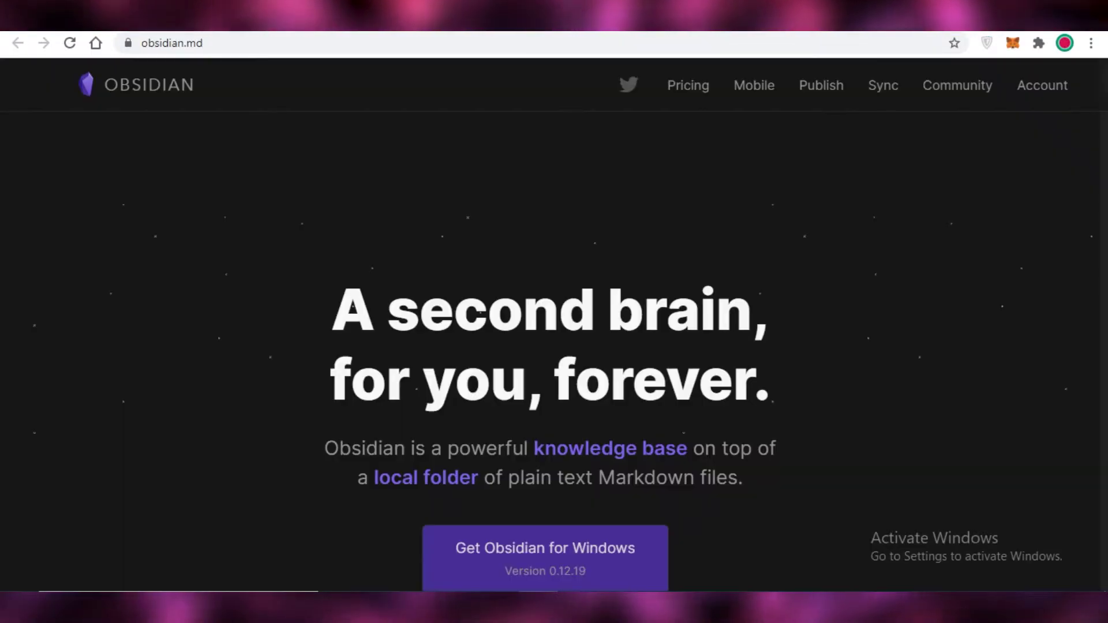
# Get the Obsidian 0.12.19 Windows installer (.exe) from obsidian.md's download area.
pyautogui.scroll(-5, 327, 173)
pyautogui.scroll(2, 326, 171)
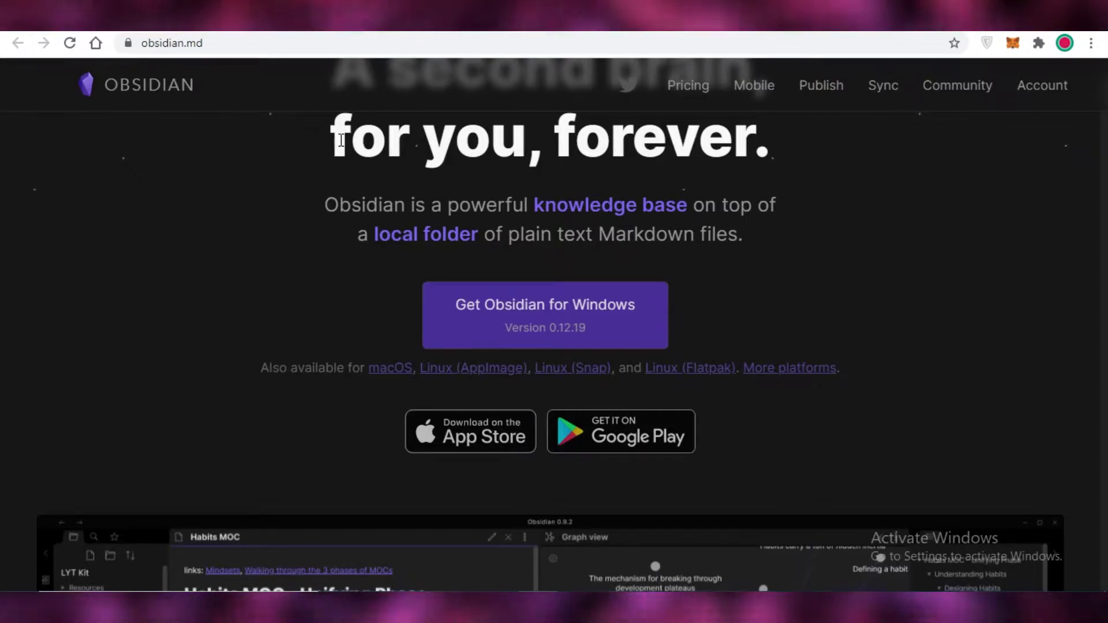
pyautogui.scroll(1, 327, 171)
pyautogui.scroll(2, 327, 170)
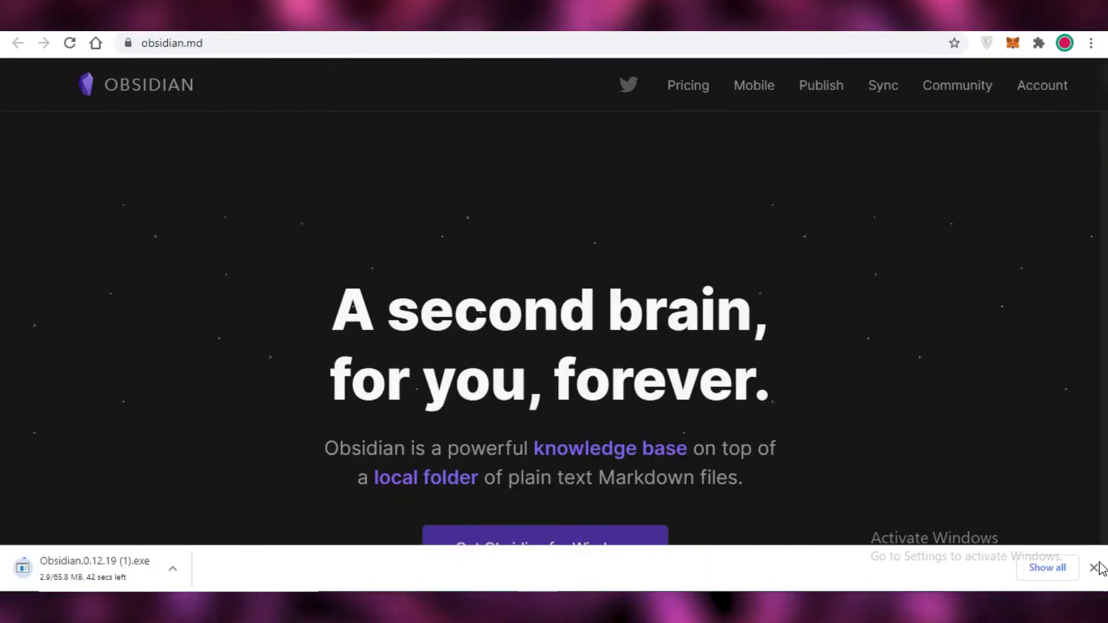
# Dismiss the installer download bar and scroll through Roam's testimonials, pricing and footer.
pyautogui.click(1094, 568)
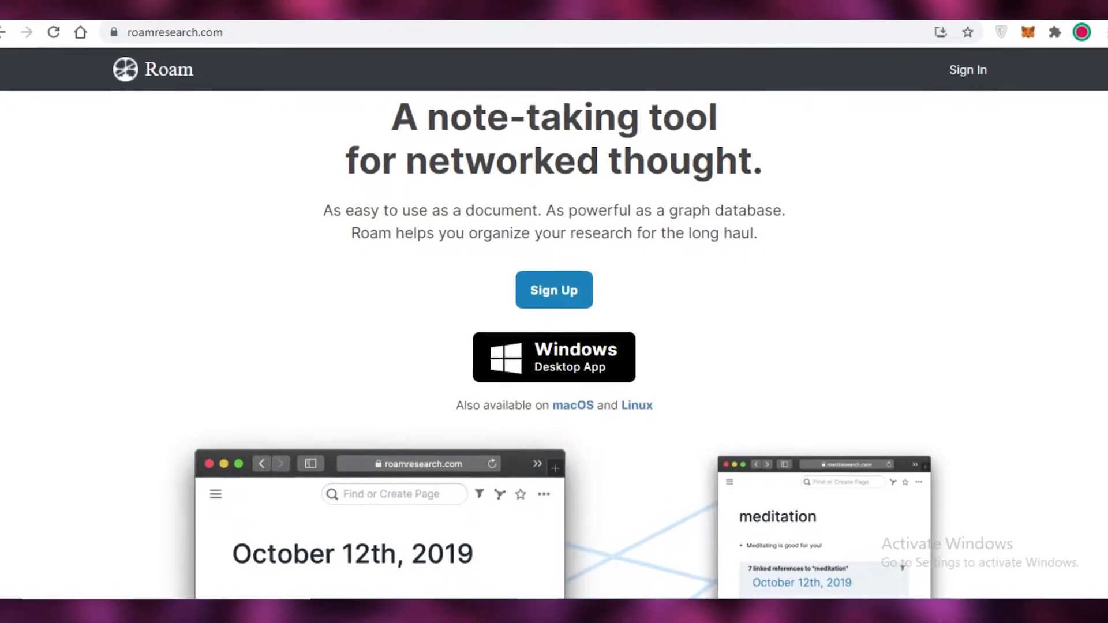
pyautogui.scroll(-4, 554, 346)
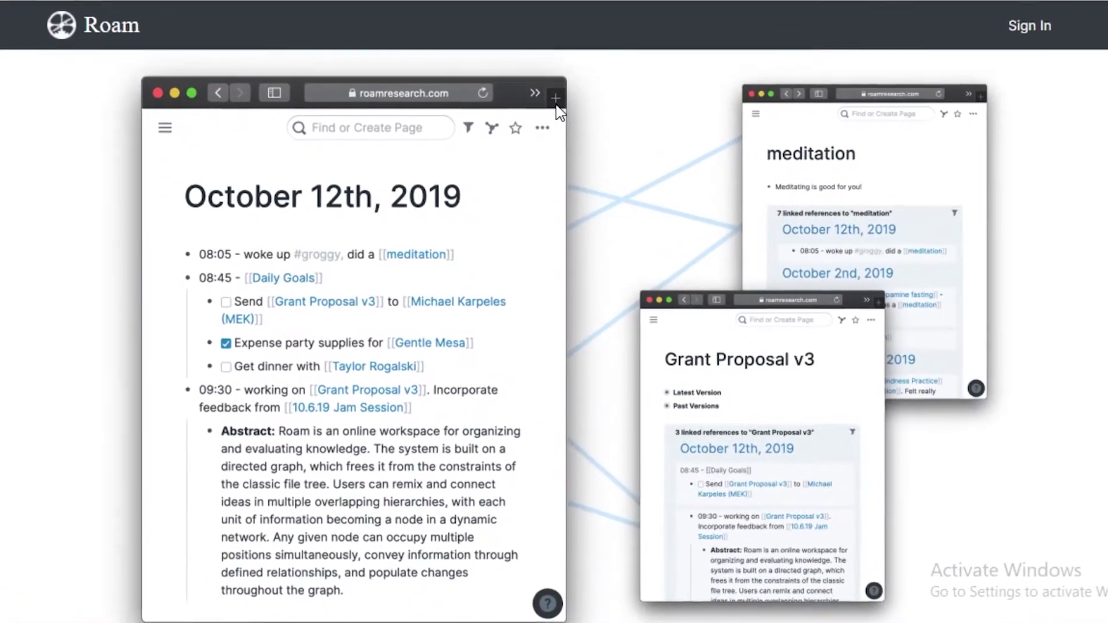
pyautogui.scroll(8, 556, 112)
pyautogui.scroll(-20, 468, 285)
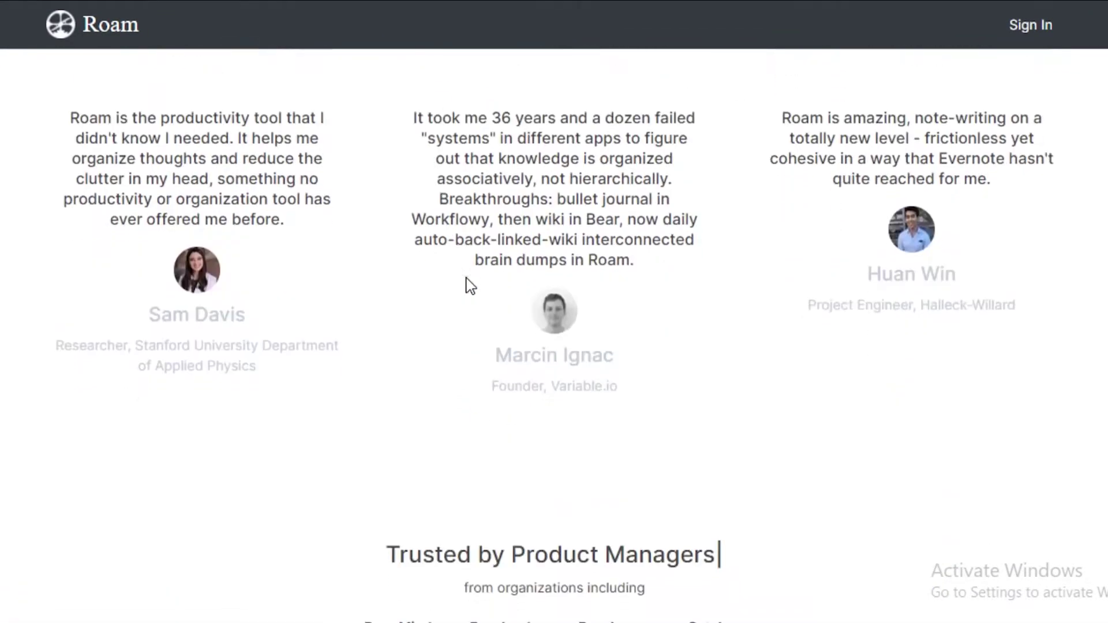
pyautogui.scroll(-20, 466, 279)
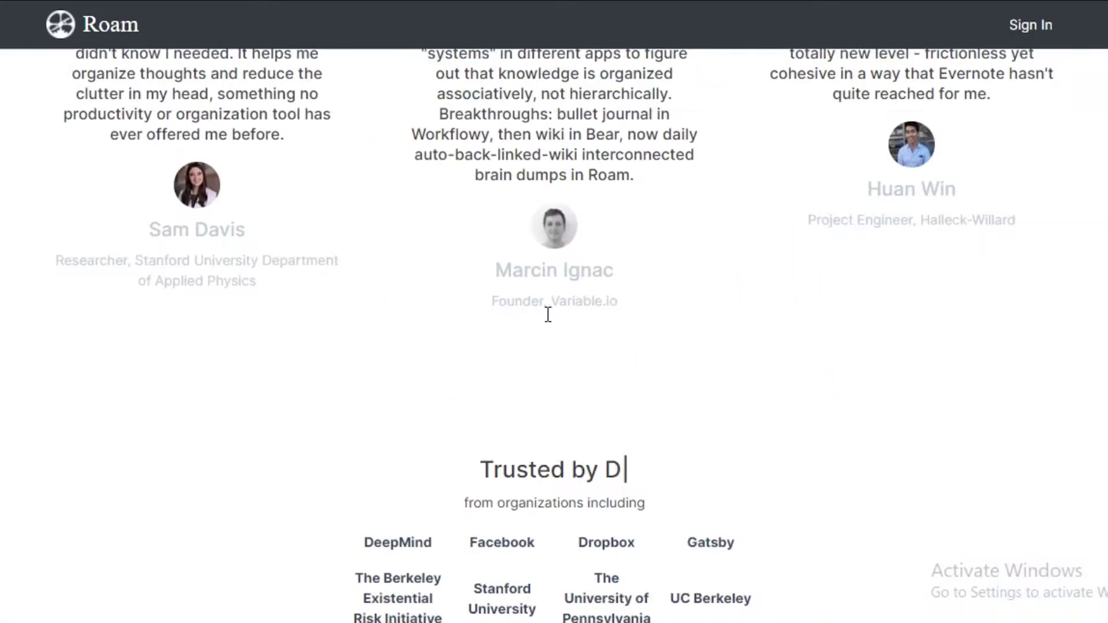
pyautogui.scroll(5, 580, 349)
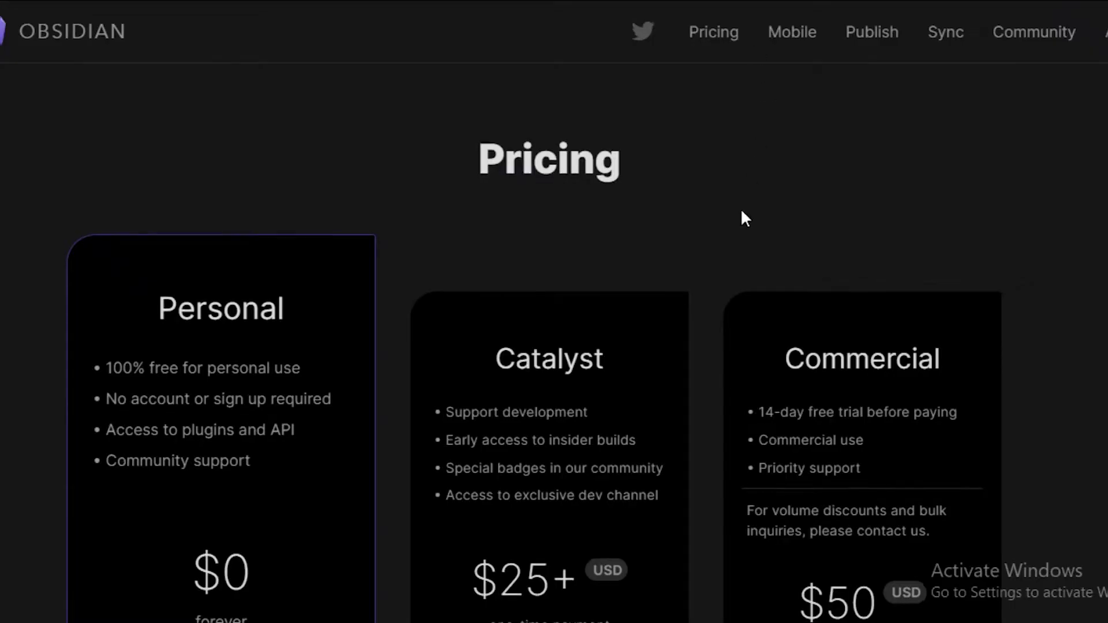
# Review Obsidian's Personal $0, Catalyst $25+ and Commercial $50 plans plus add-on services.
pyautogui.scroll(-2, 742, 218)
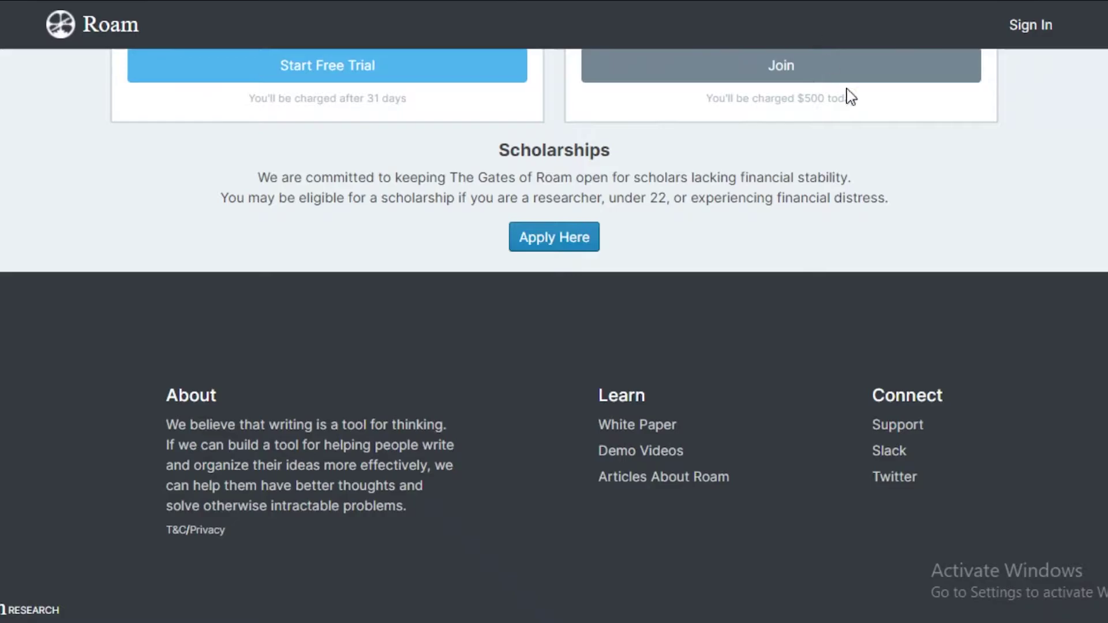
pyautogui.scroll(8, 905, 190)
pyautogui.scroll(-3, 905, 191)
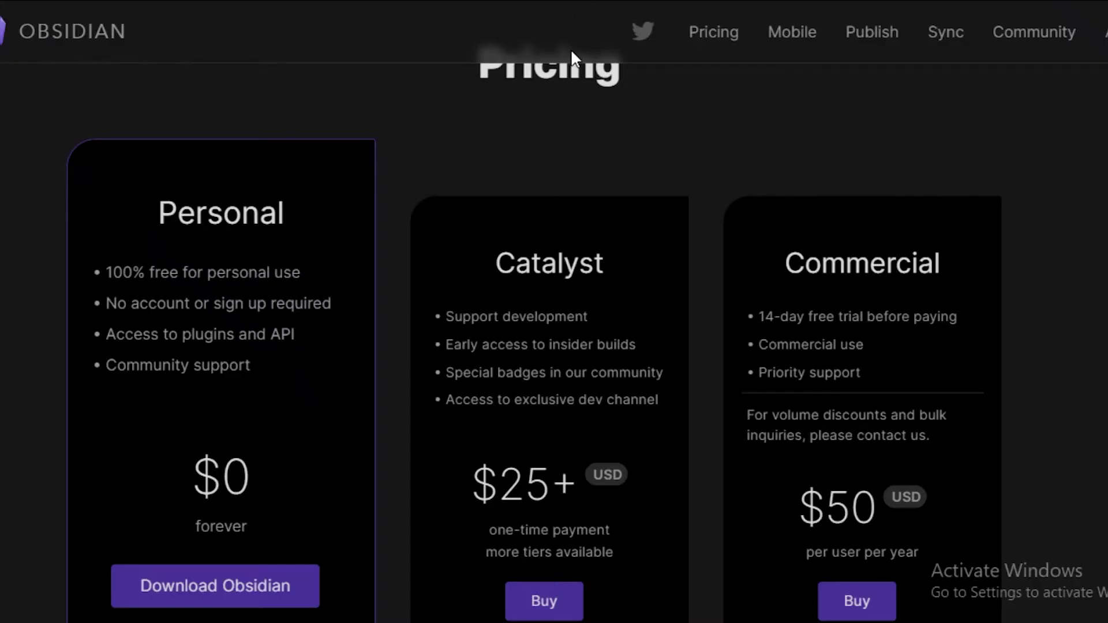
pyautogui.scroll(-2, 218, 322)
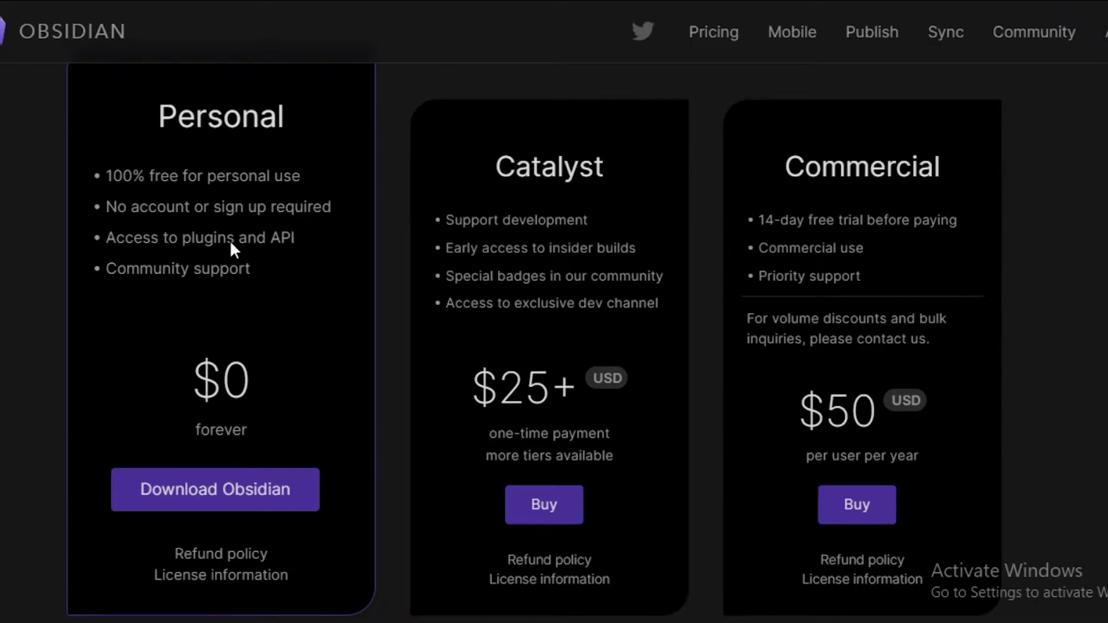
pyautogui.scroll(-4, 233, 254)
pyautogui.scroll(4, 233, 254)
pyautogui.scroll(-6, 233, 254)
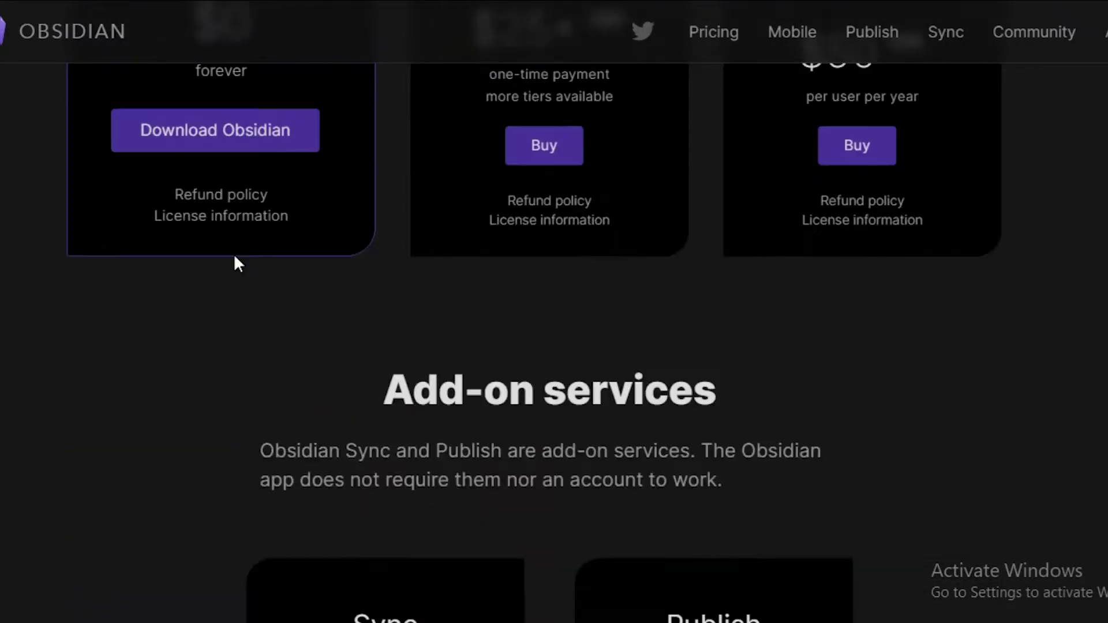
pyautogui.scroll(5, 243, 271)
pyautogui.scroll(4, 229, 296)
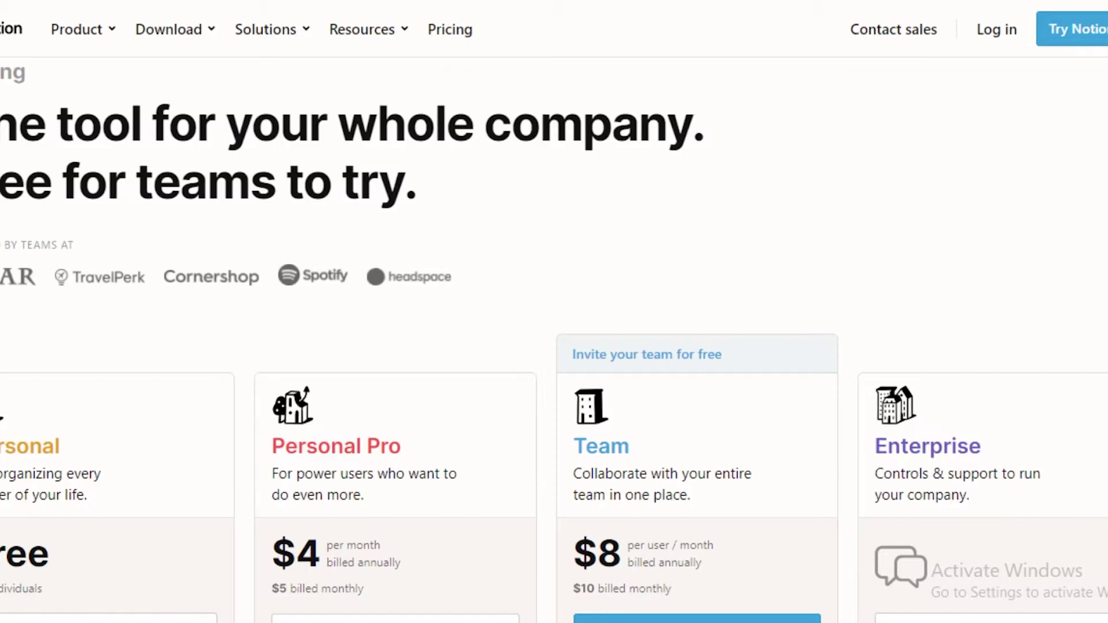
# Read the tooltips for the Personal plan's API BETA tag and '5 guests' line.
pyautogui.scroll(-7, 537, 249)
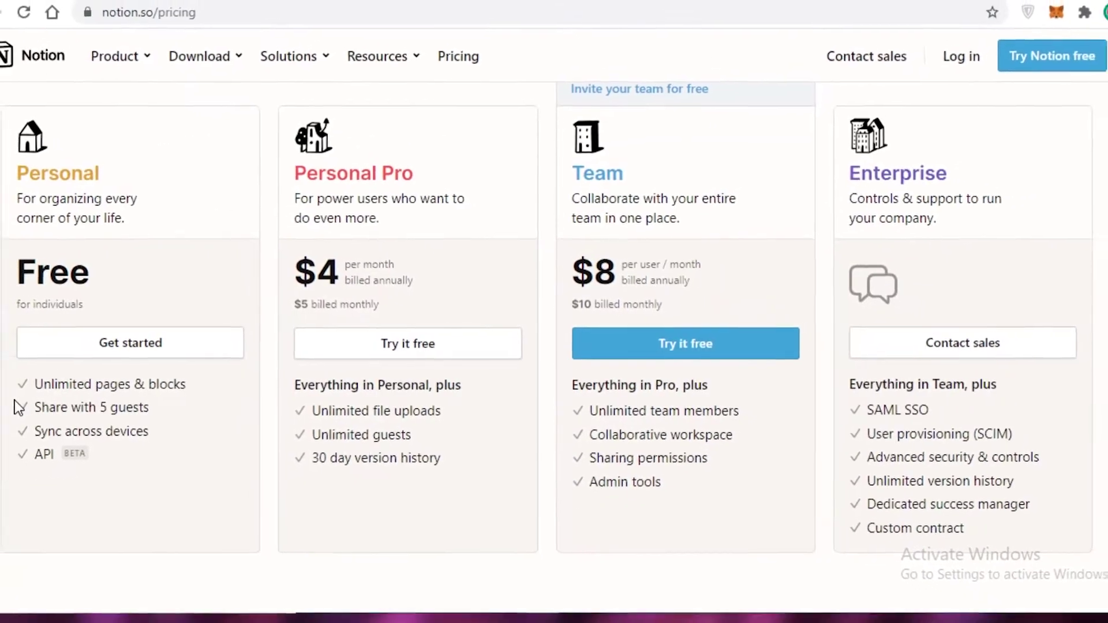
pyautogui.moveTo(139, 325)
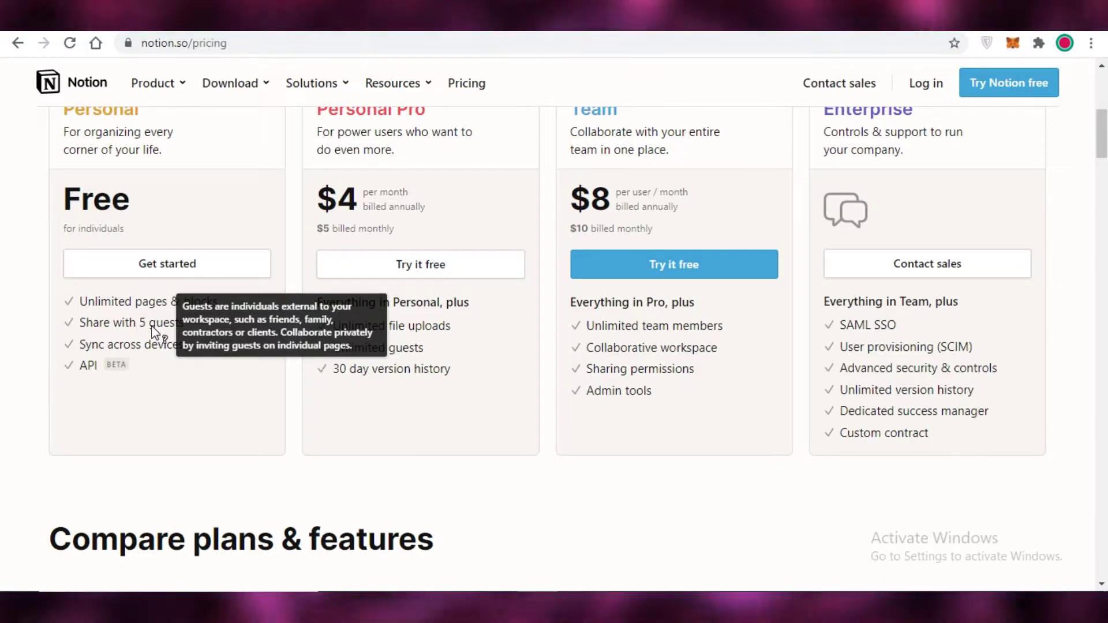
pyautogui.moveTo(123, 353)
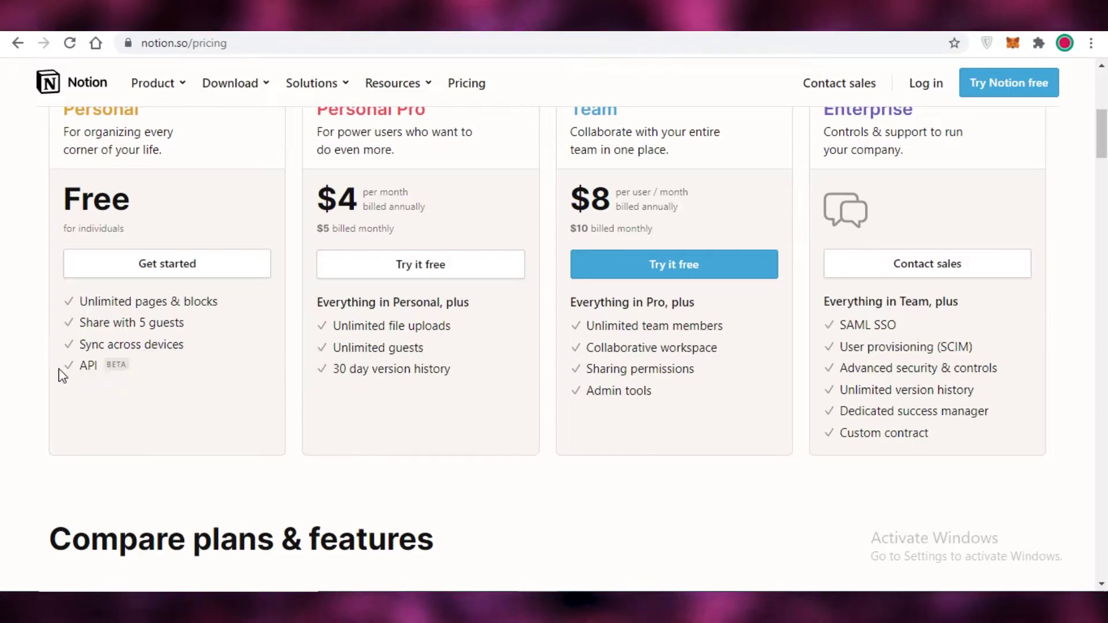
pyautogui.moveTo(105, 379)
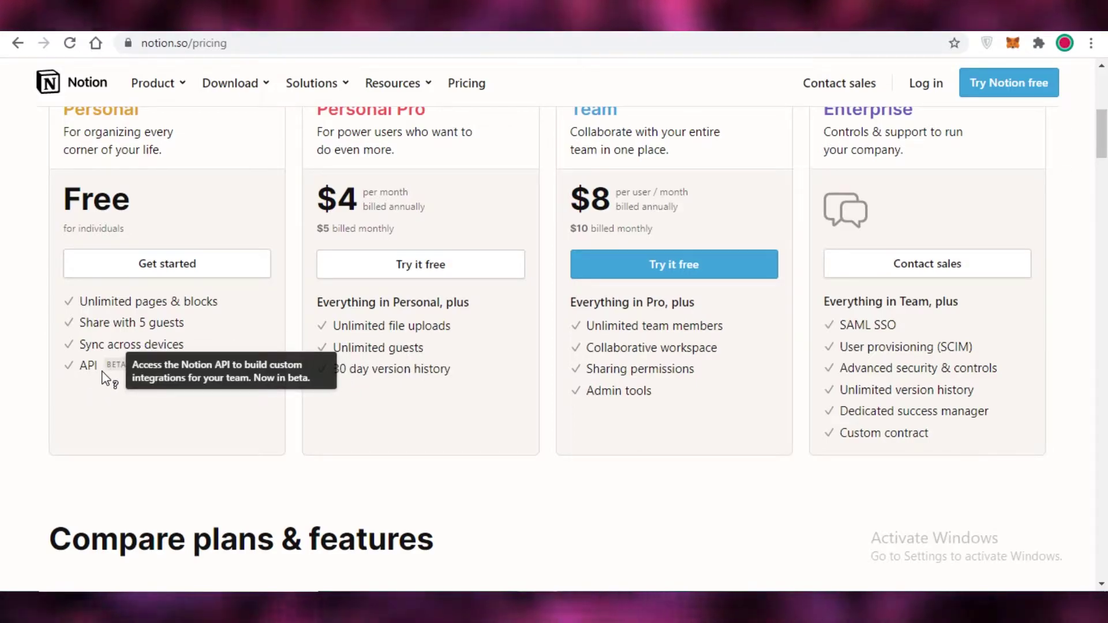
# Highlight the Personal plan's guest sharing and sync features, then clear the selection.
pyautogui.scroll(3, 106, 369)
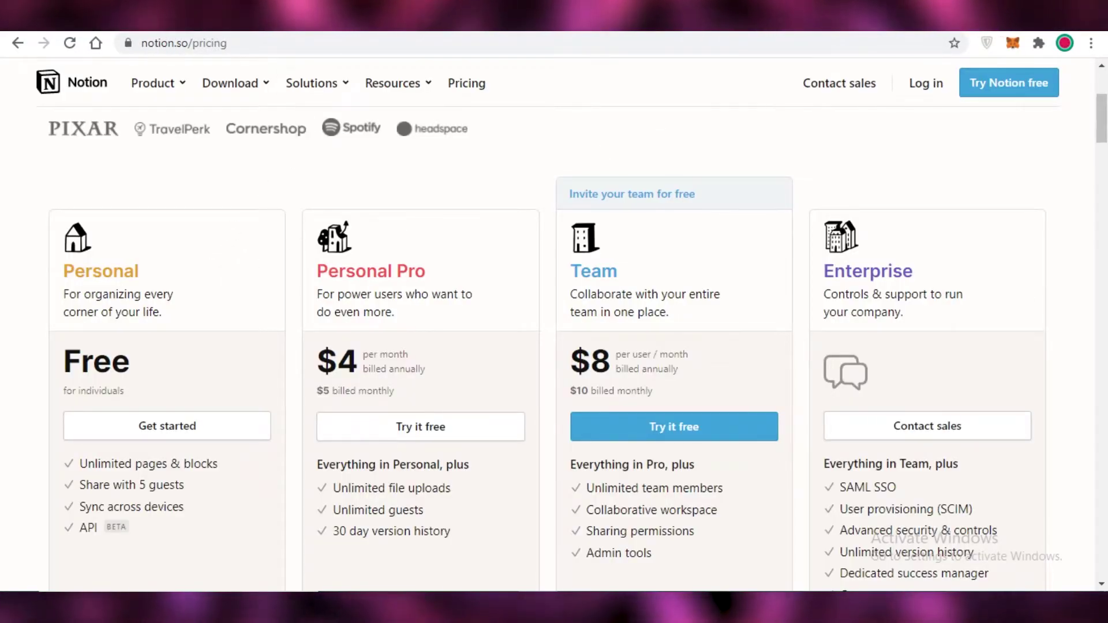
pyautogui.scroll(-2, 92, 218)
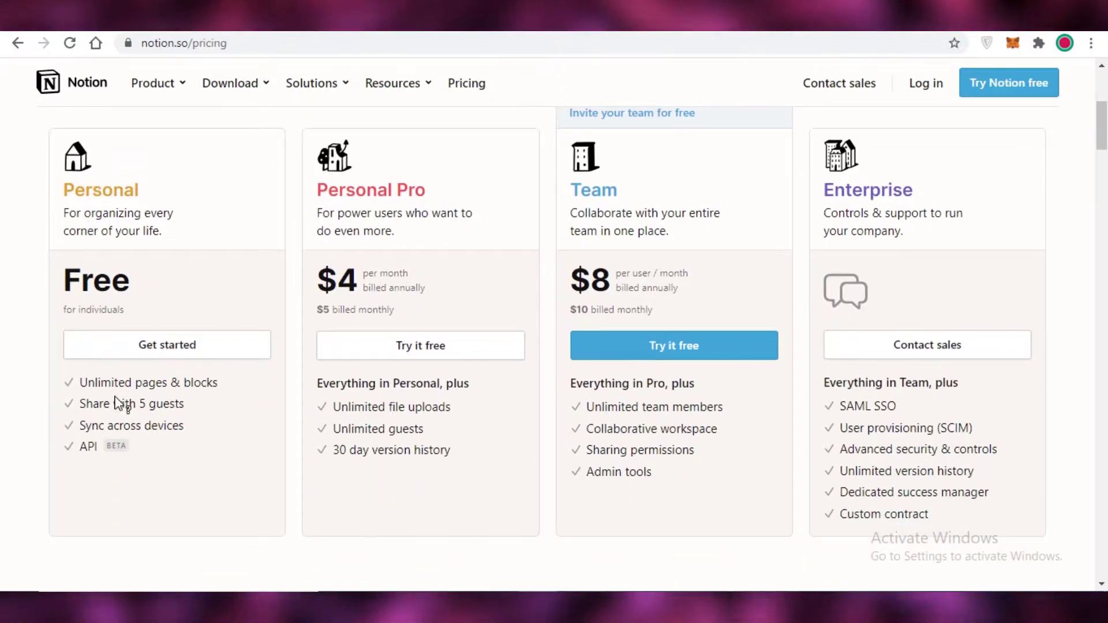
pyautogui.moveTo(139, 404); pyautogui.dragTo(196, 424)
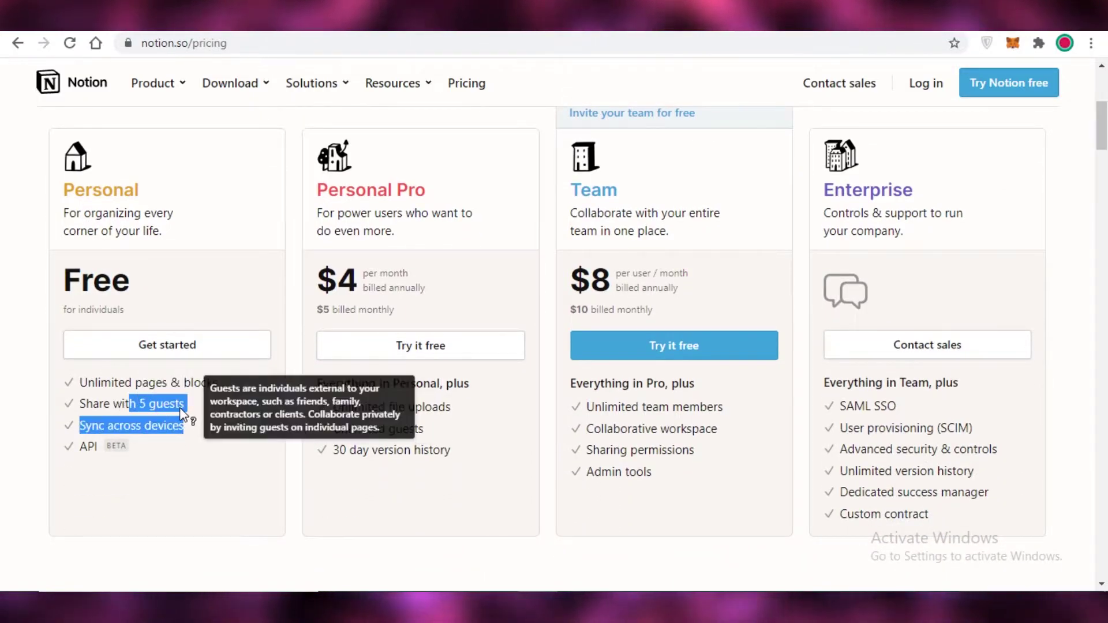
pyautogui.click(182, 414)
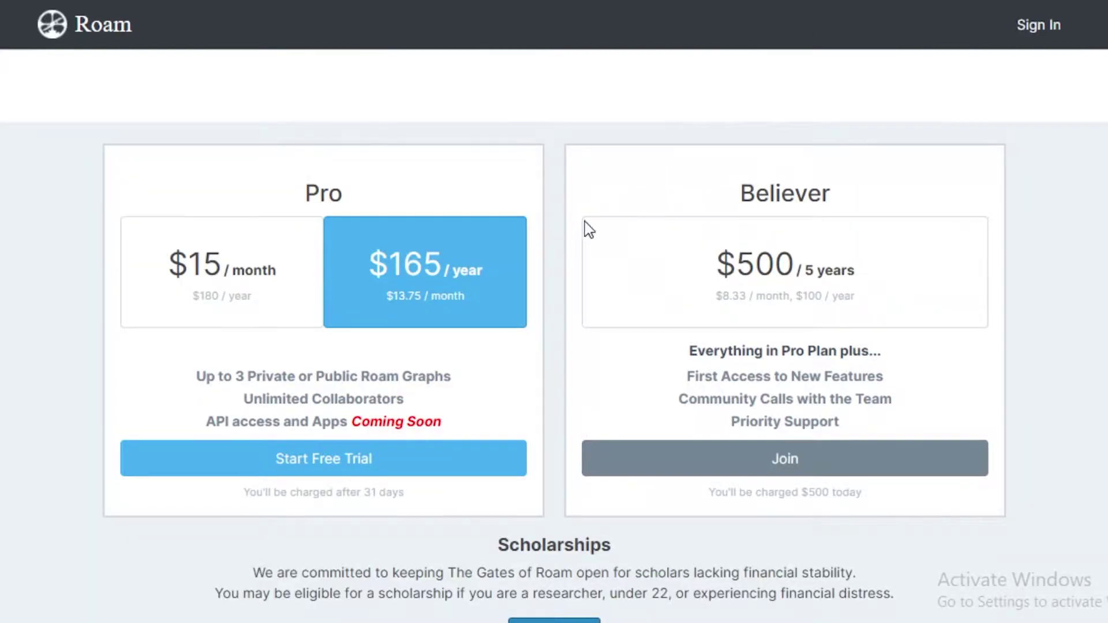
# Toggle Roam's Pro plan between monthly and yearly billing.
pyautogui.scroll(-3, 577, 242)
pyautogui.scroll(2, 554, 250)
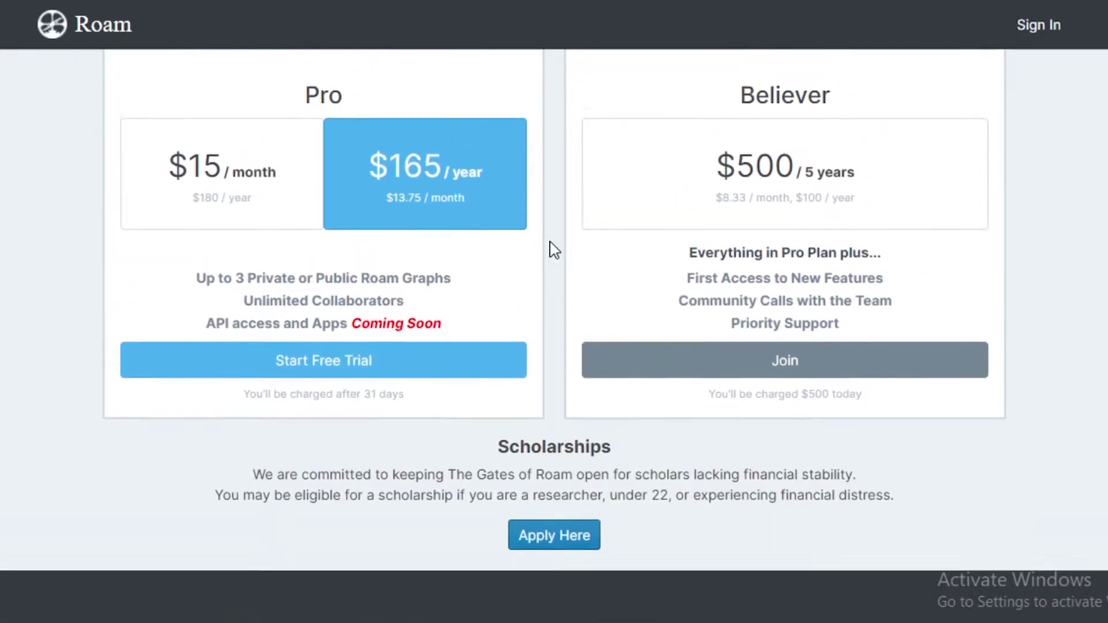
pyautogui.click(174, 181)
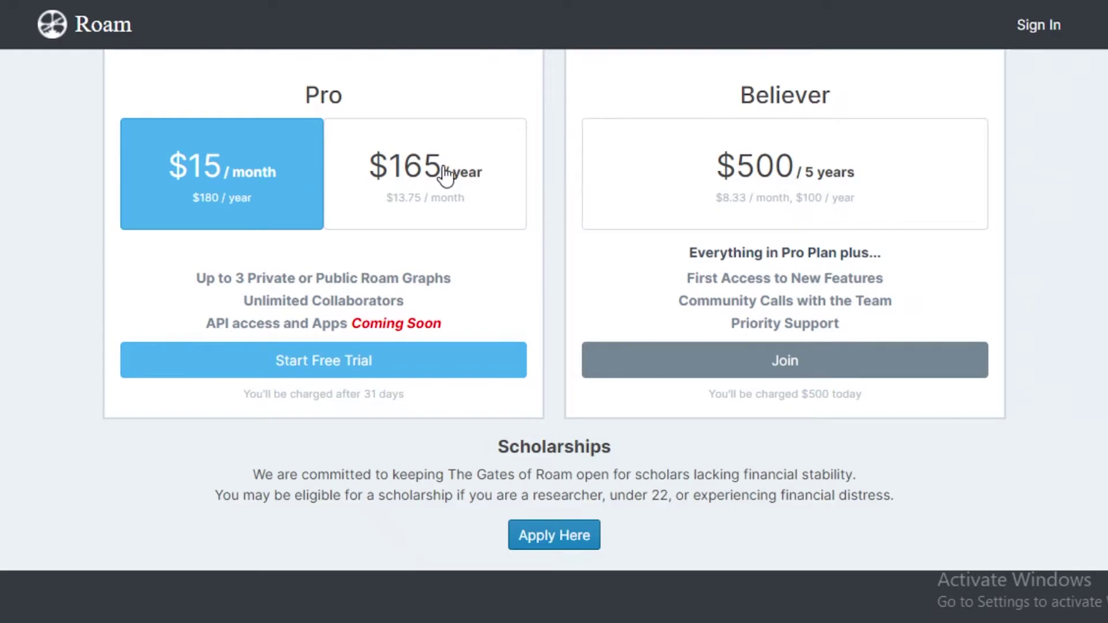
pyautogui.click(445, 218)
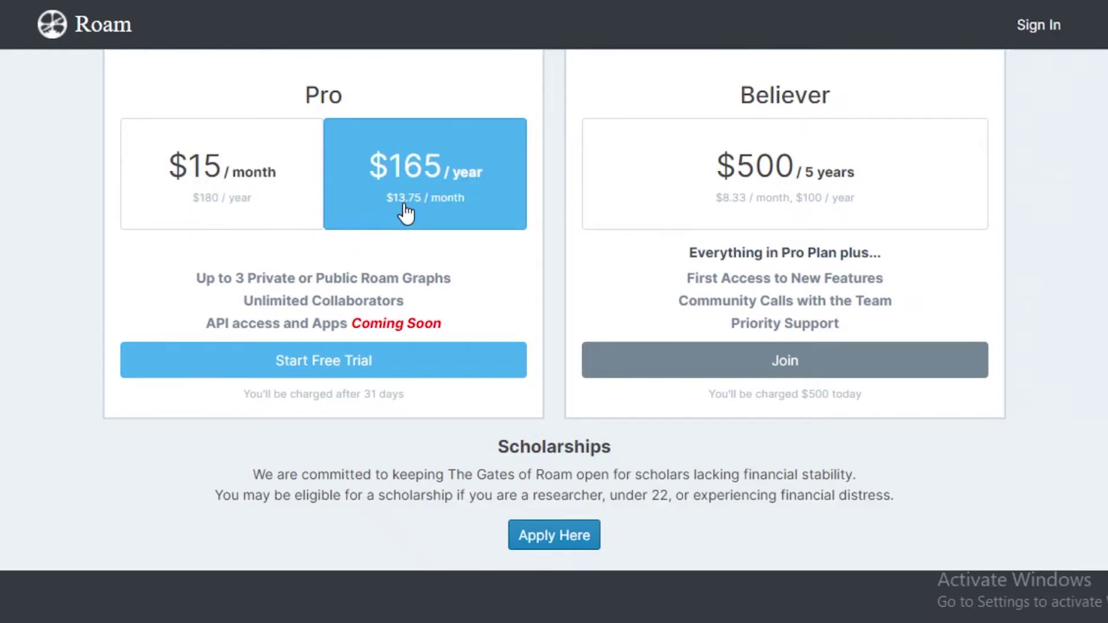
pyautogui.scroll(10, 314, 282)
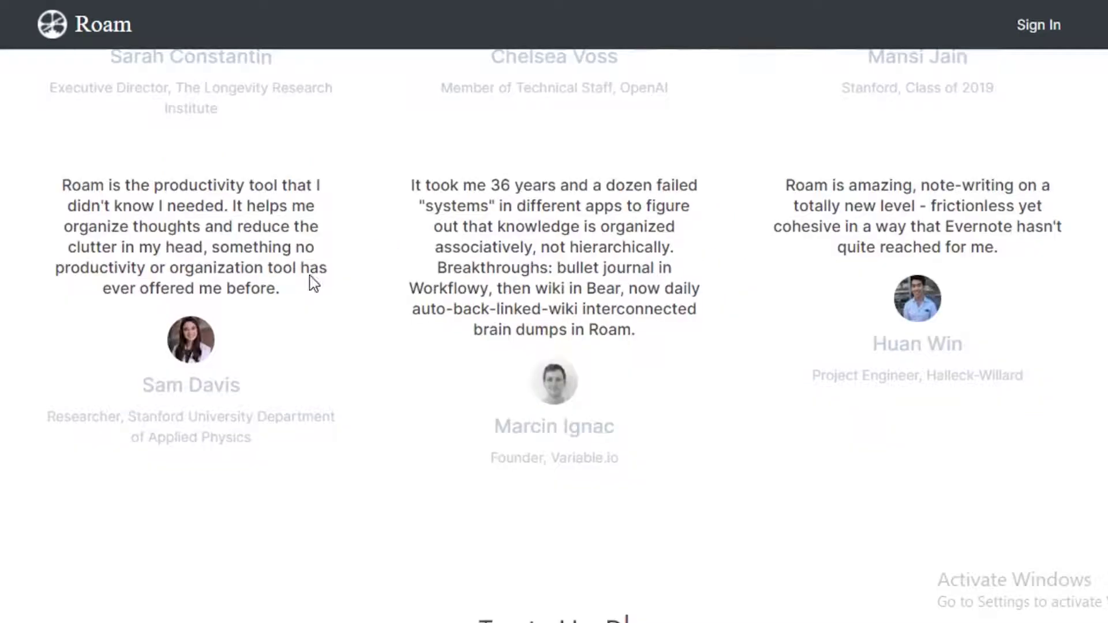
pyautogui.scroll(-9, 314, 282)
pyautogui.scroll(-3, 314, 283)
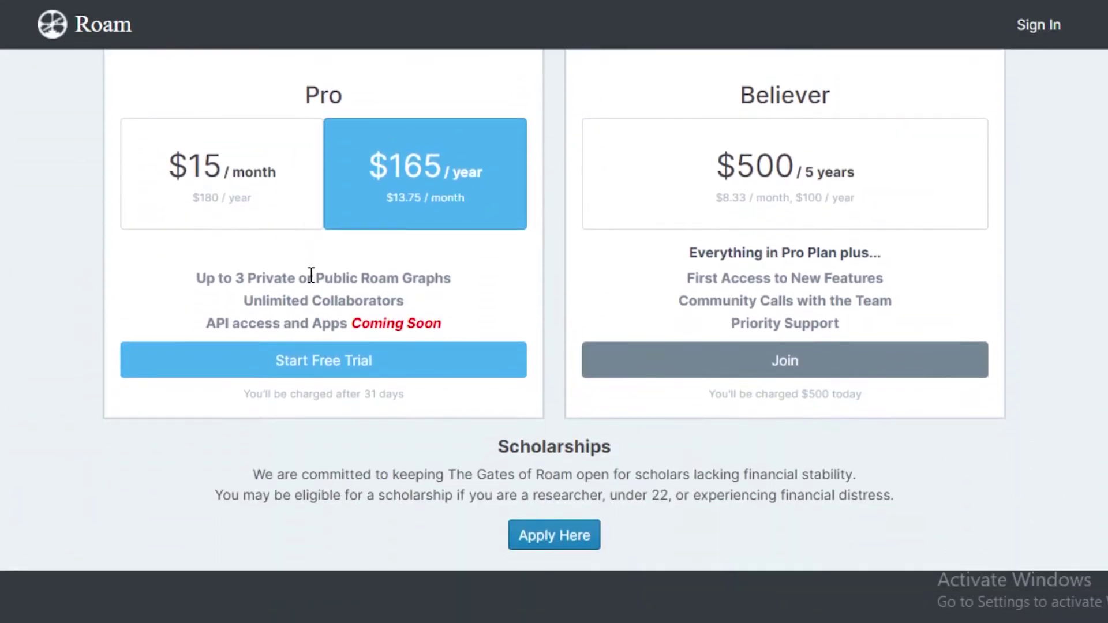
# Compare the Believer $500 and Pro $165/year cards, leaving Pro on $15 monthly billing.
pyautogui.click(358, 264)
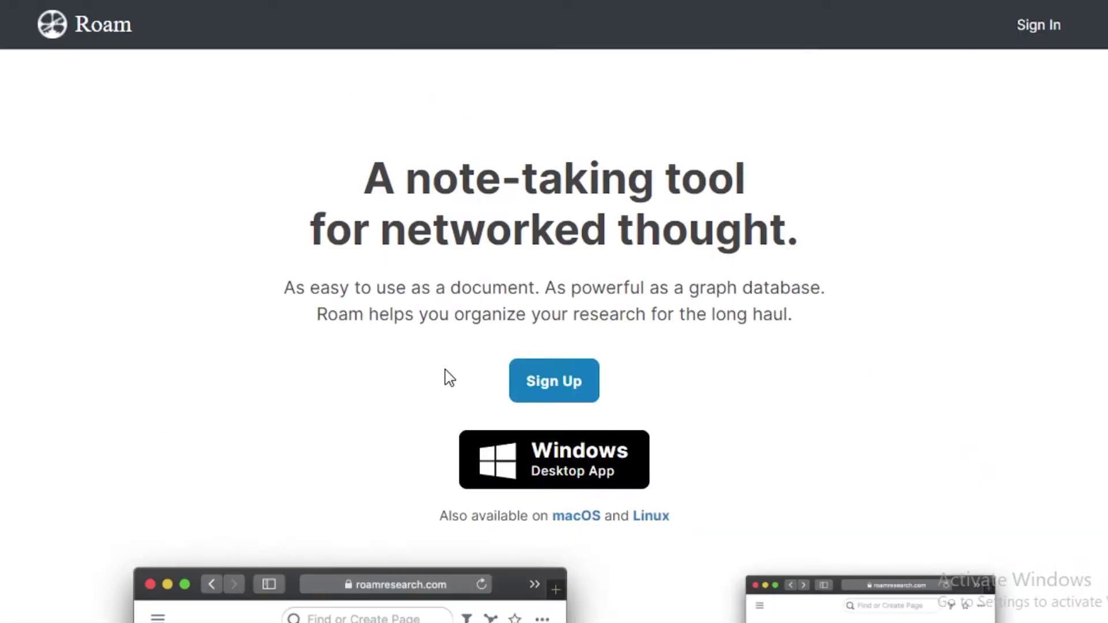
pyautogui.scroll(-2, 445, 369)
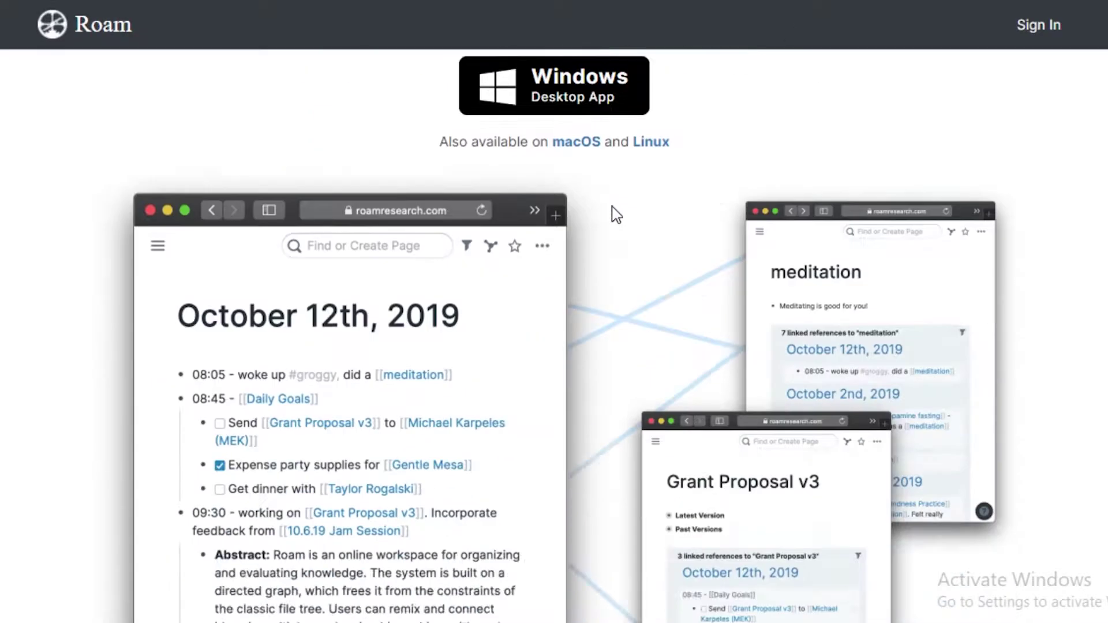
pyautogui.scroll(-15, 564, 240)
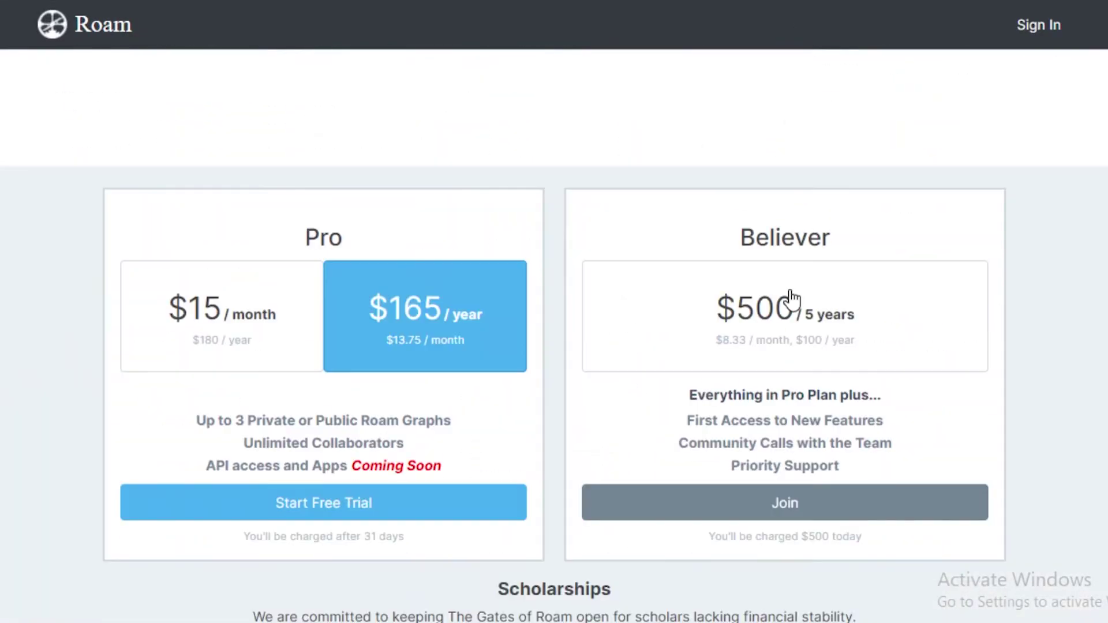
pyautogui.click(792, 303)
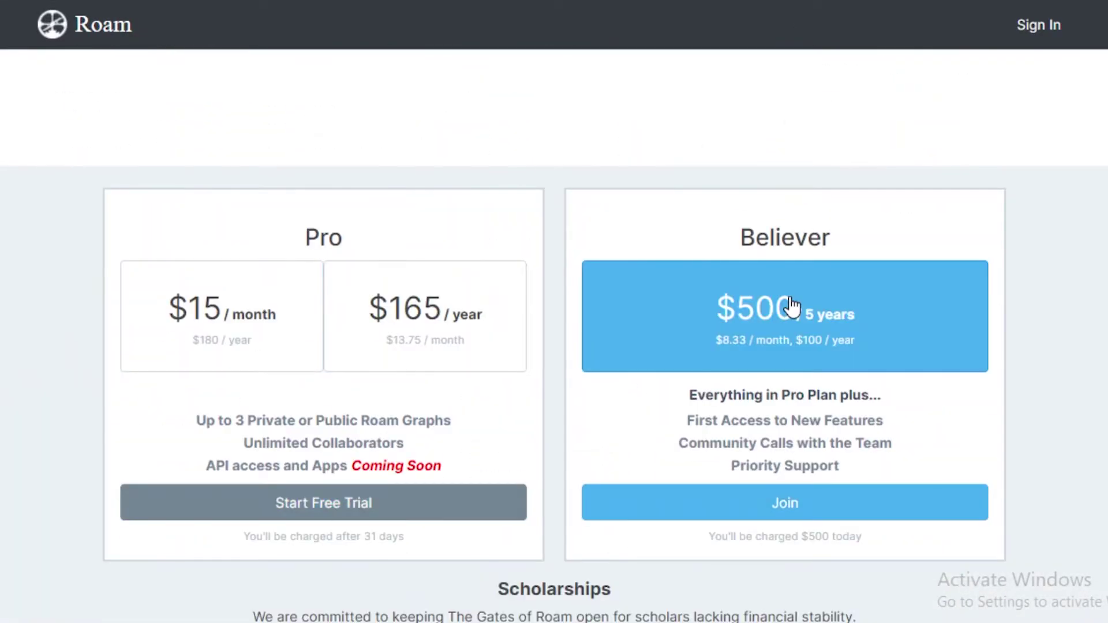
pyautogui.click(449, 322)
pyautogui.click(230, 333)
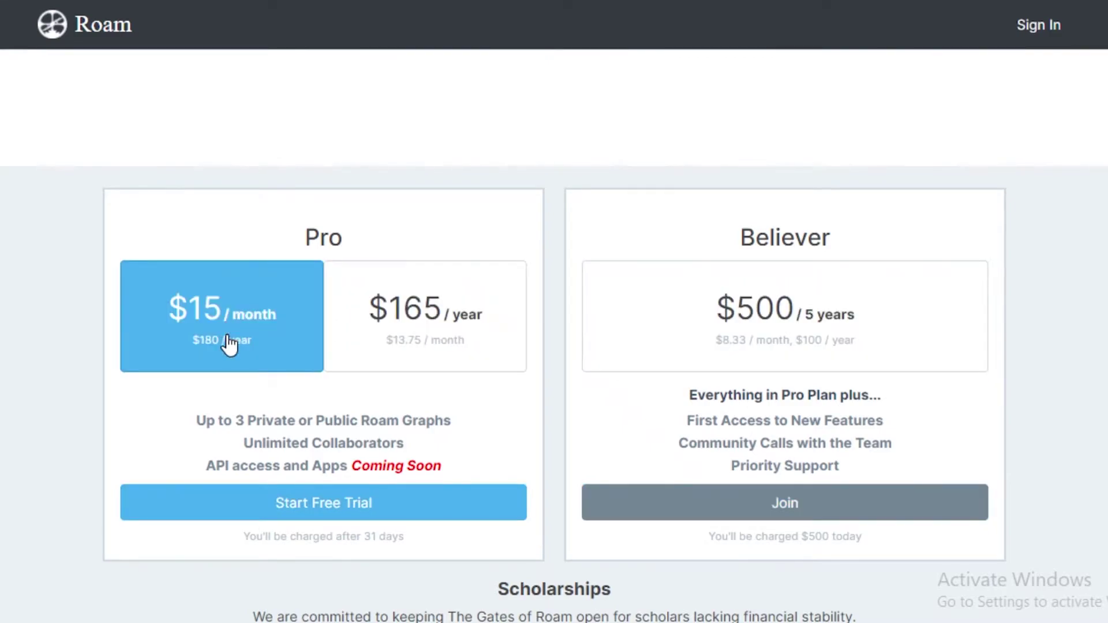
pyautogui.scroll(-2, 278, 348)
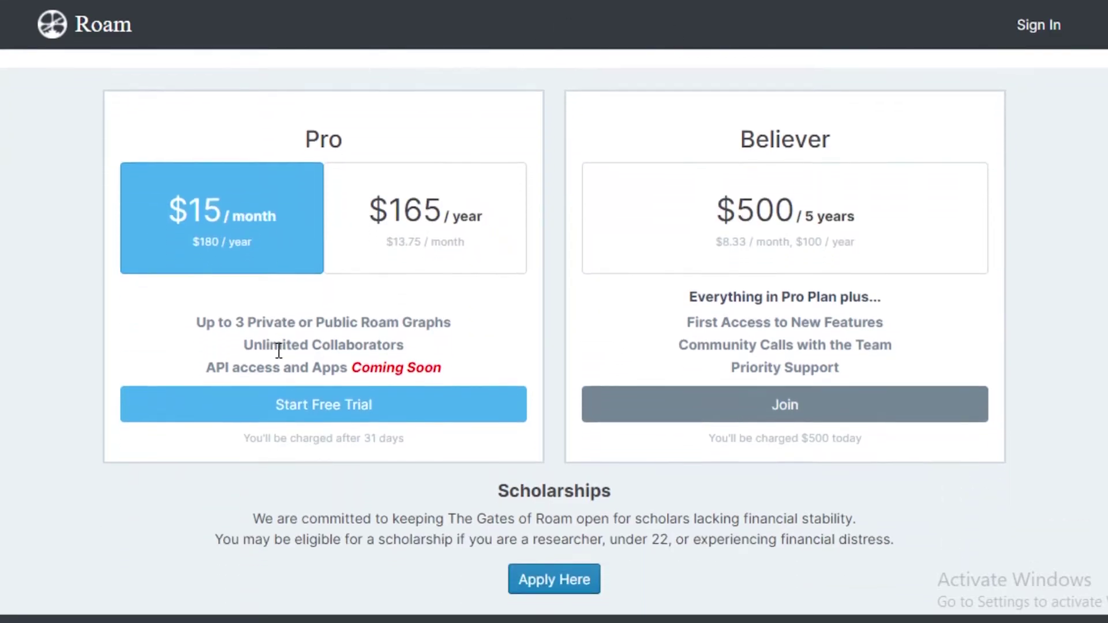
# Sign up for Roam's free trial with the saved e-mail address and a confirmed password.
pyautogui.click(319, 406)
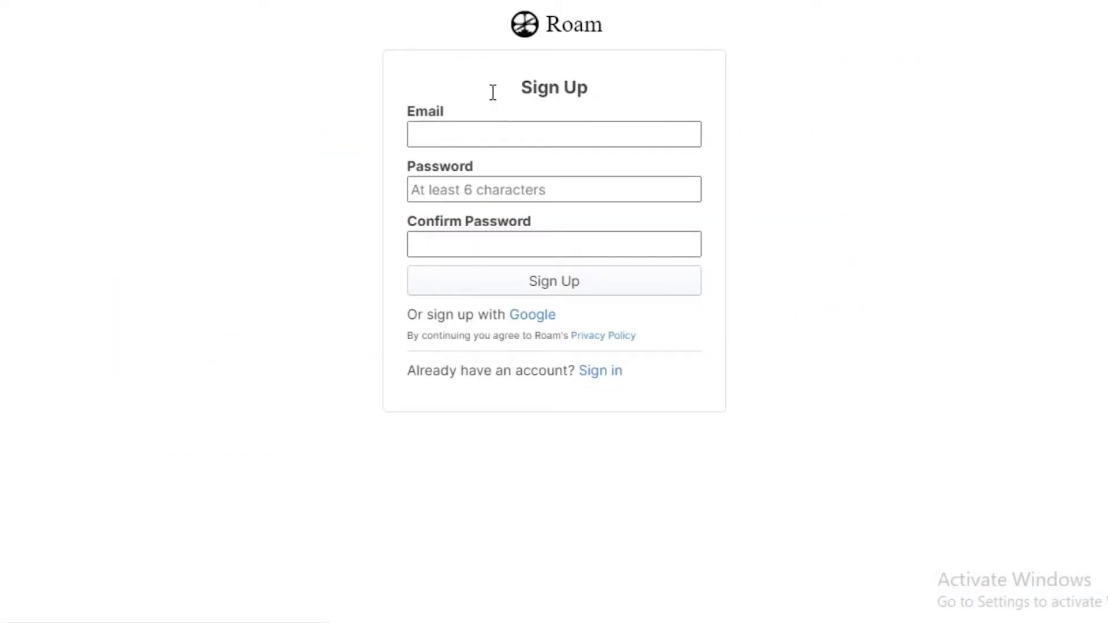
pyautogui.click(520, 133)
pyautogui.click(517, 173)
pyautogui.click(522, 184)
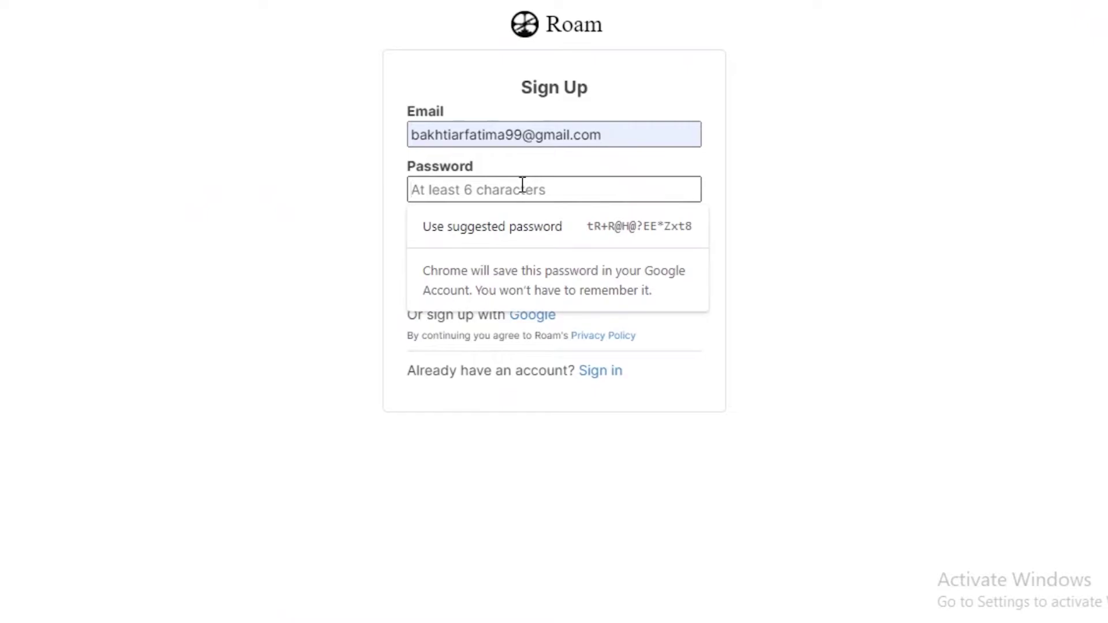
pyautogui.write('•••')
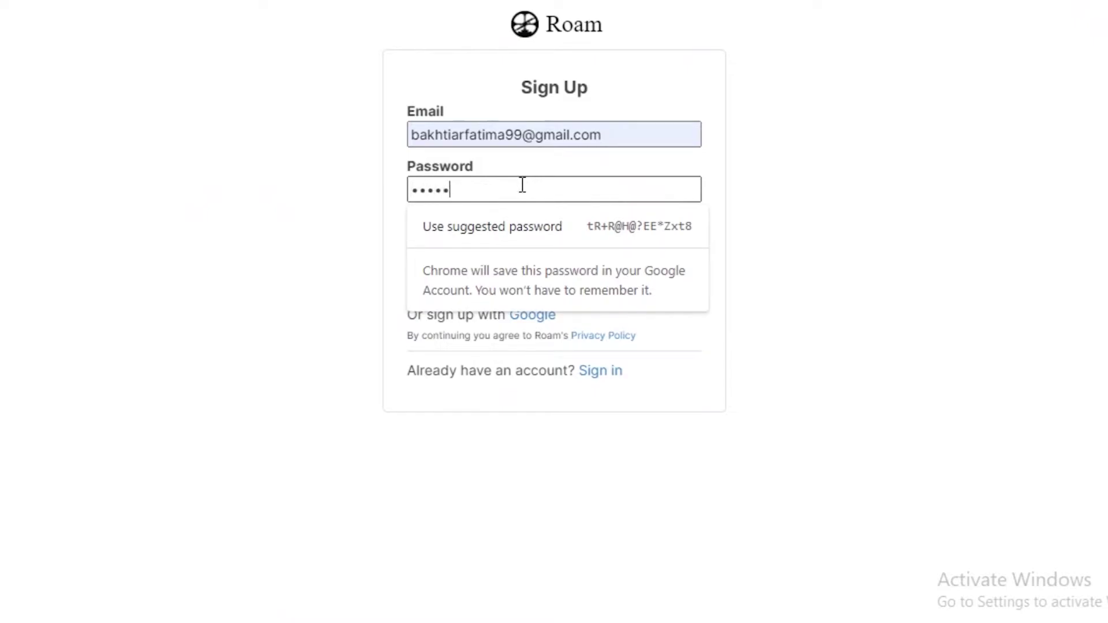
pyautogui.write('•••')
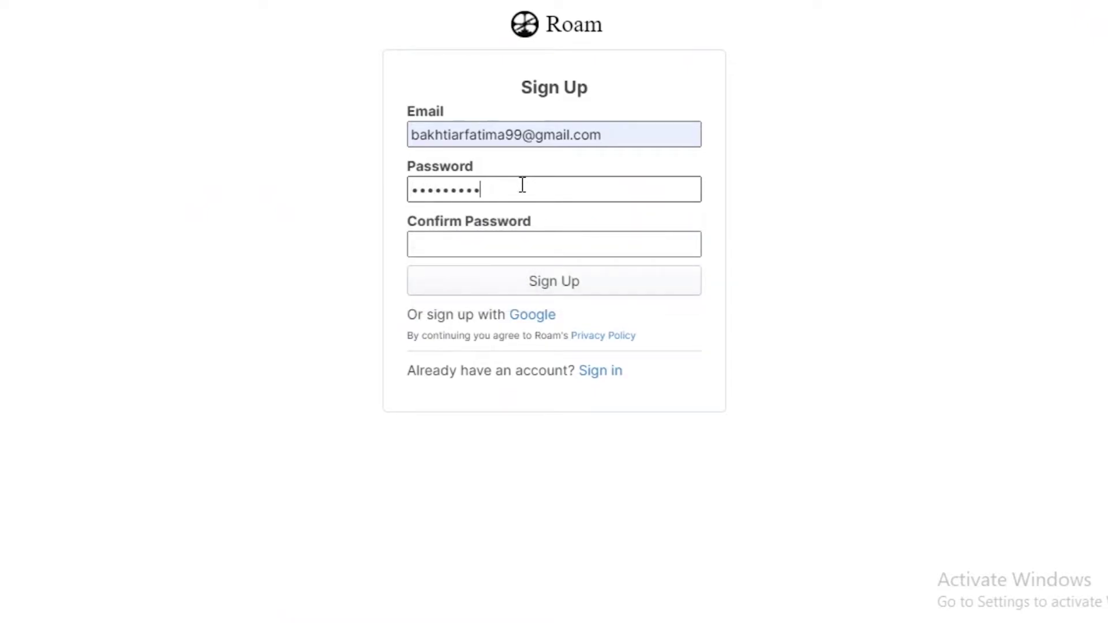
pyautogui.click(542, 252)
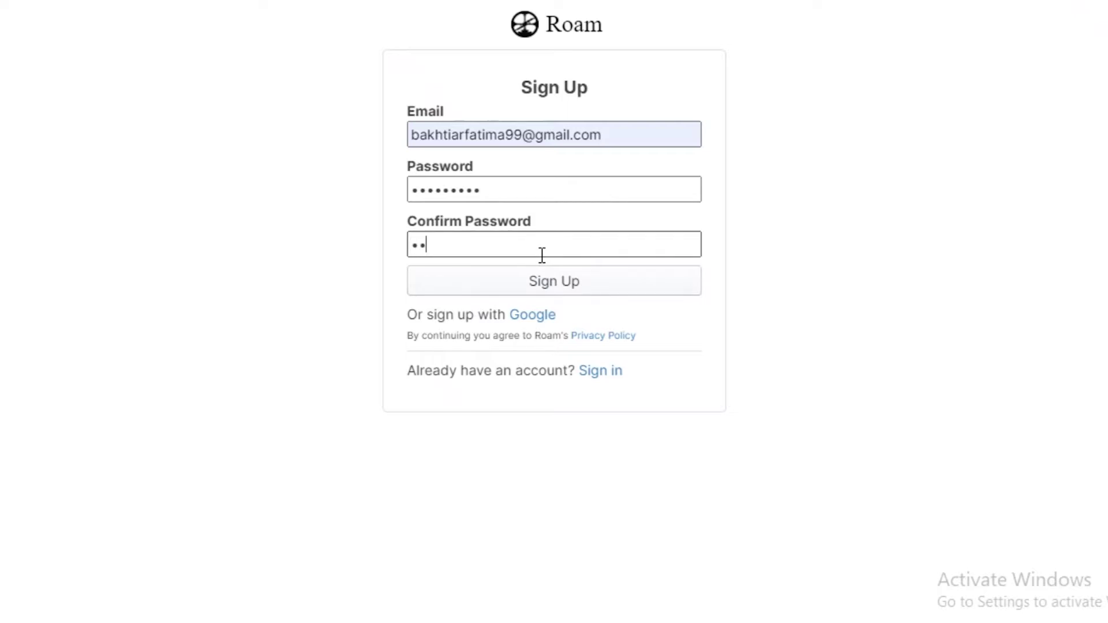
pyautogui.write('•••••••••')
pyautogui.click(545, 293)
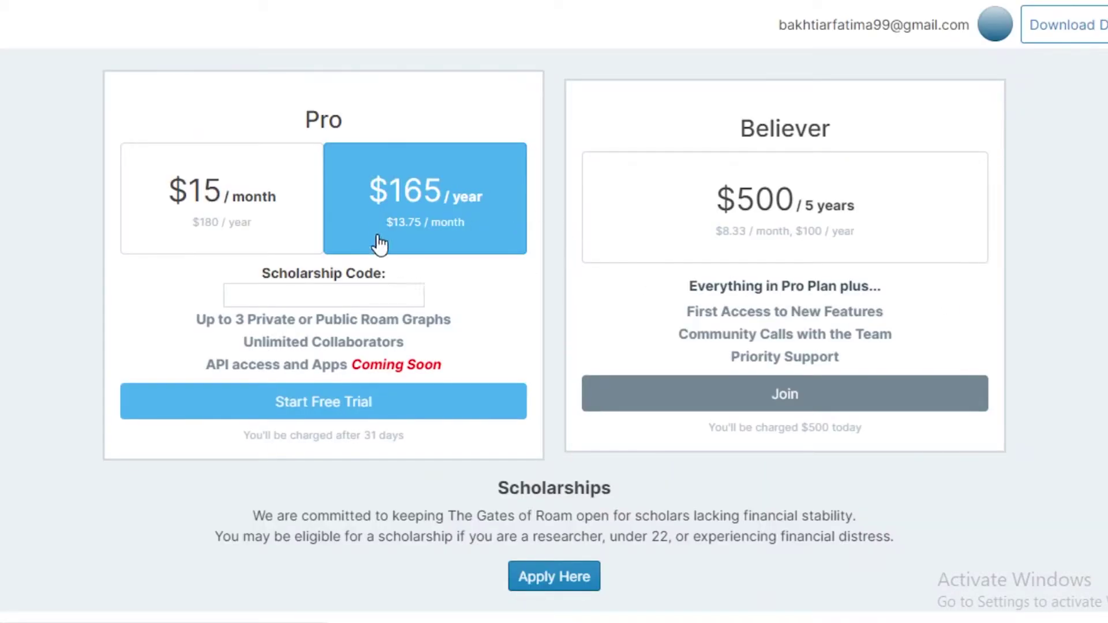
# Download the Roam Research Windows desktop app installer.
pyautogui.scroll(-5, 599, 168)
pyautogui.scroll(5, 599, 168)
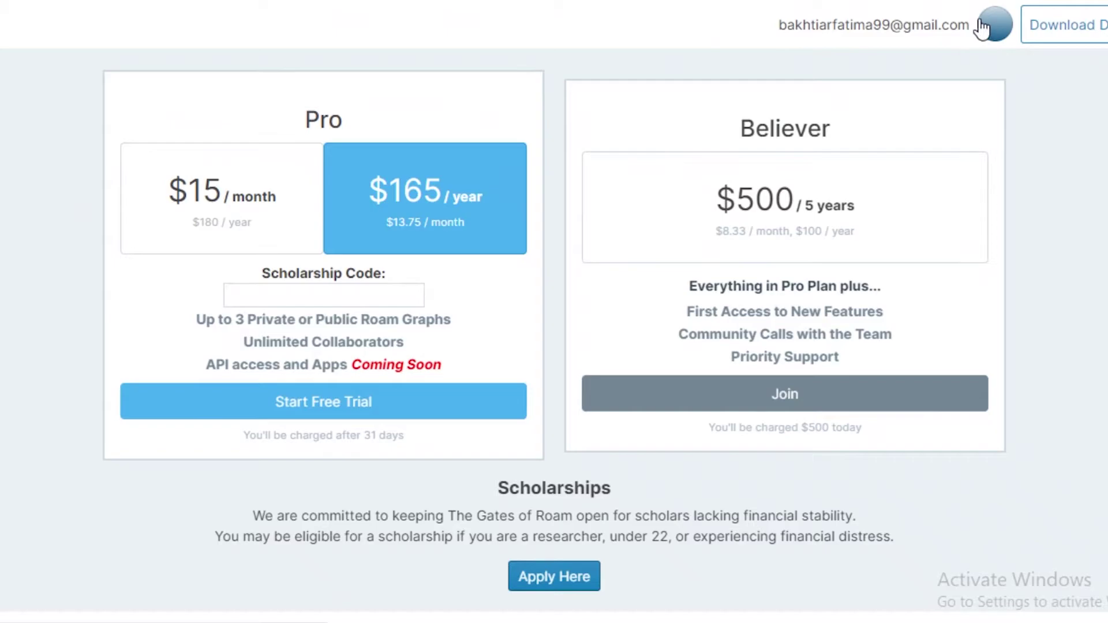
pyautogui.click(1103, 29)
# Move through the Obsidian pricing and home page tabs toward the Notion workspace.
pyautogui.hotkey('ctrl', 'Tab')
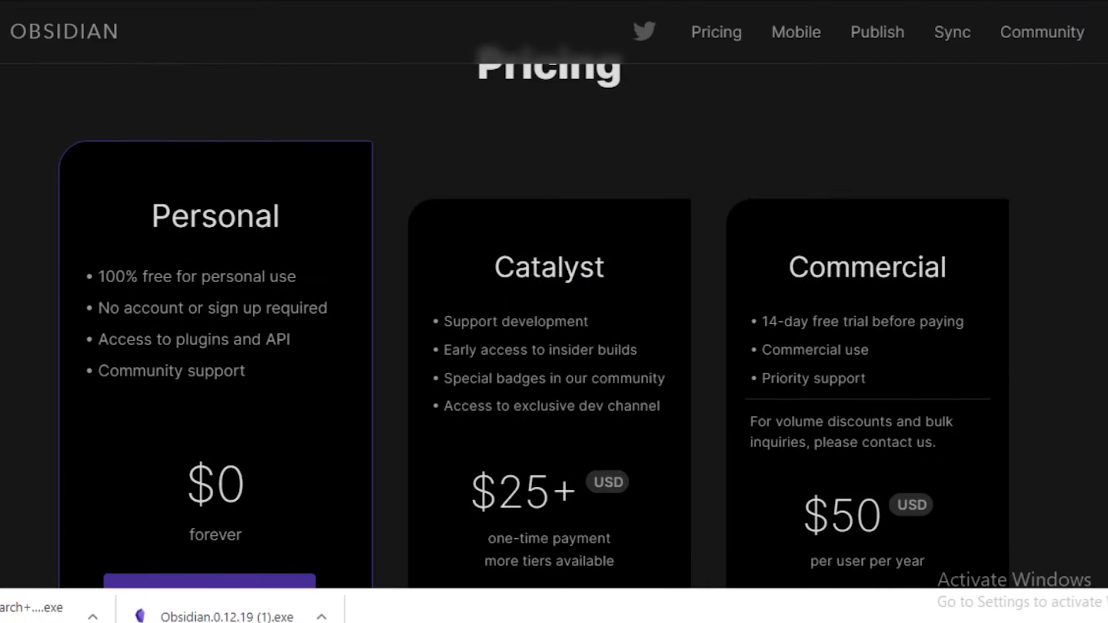
pyautogui.hotkey('ctrl', 'Tab')
pyautogui.scroll(-2, 663, 353)
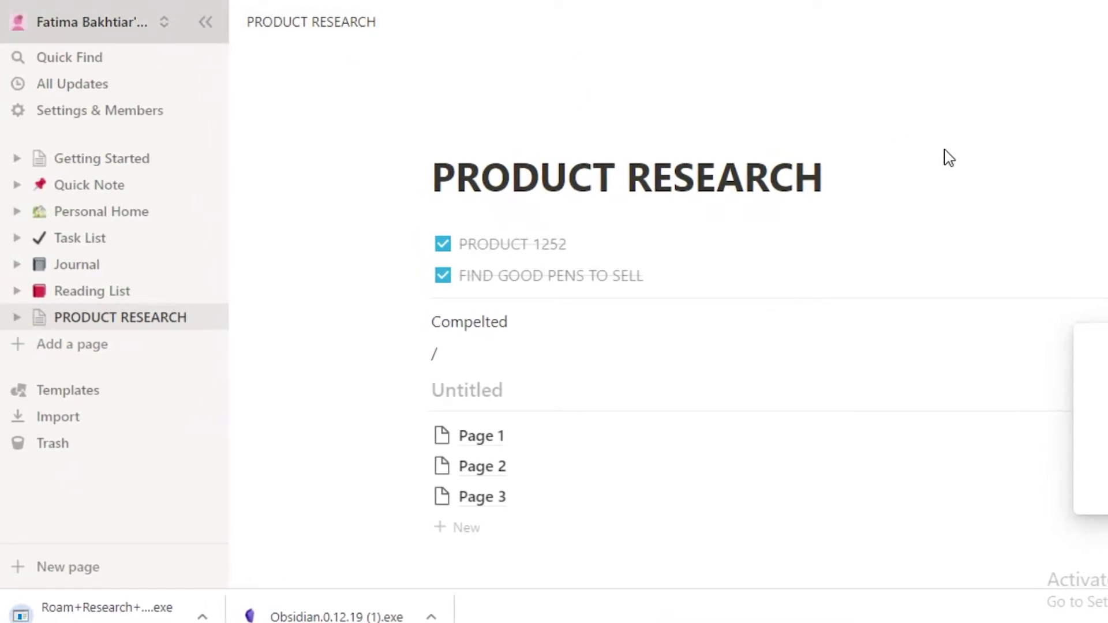
# Check the workspace switcher and Quick Find recent pages, then return to PRODUCT RESEARCH.
pyautogui.click(92, 22)
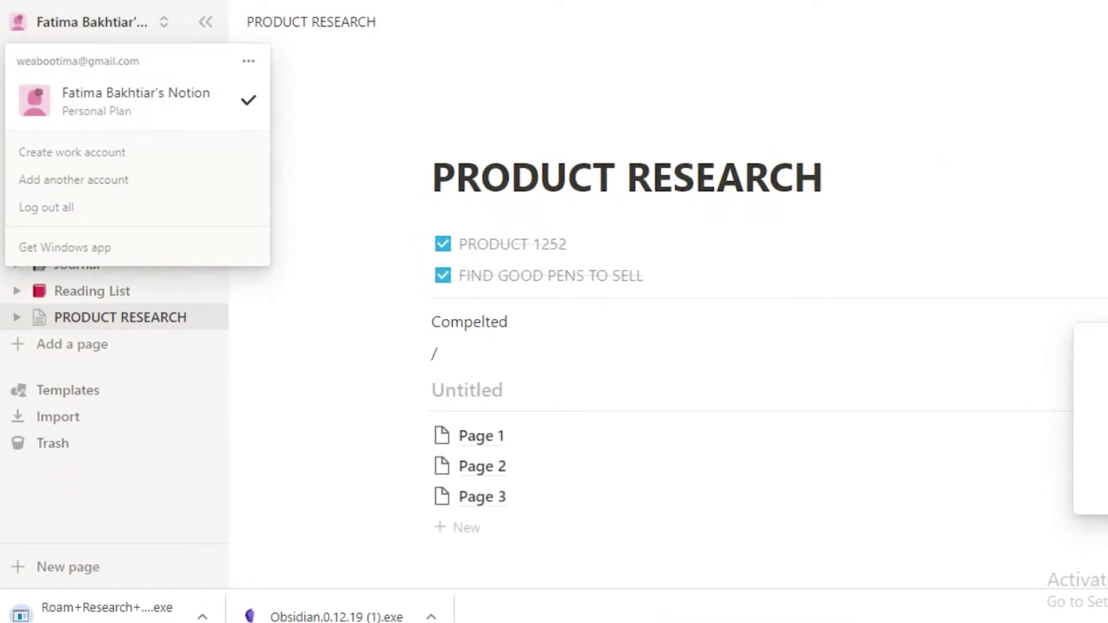
pyautogui.click(549, 179)
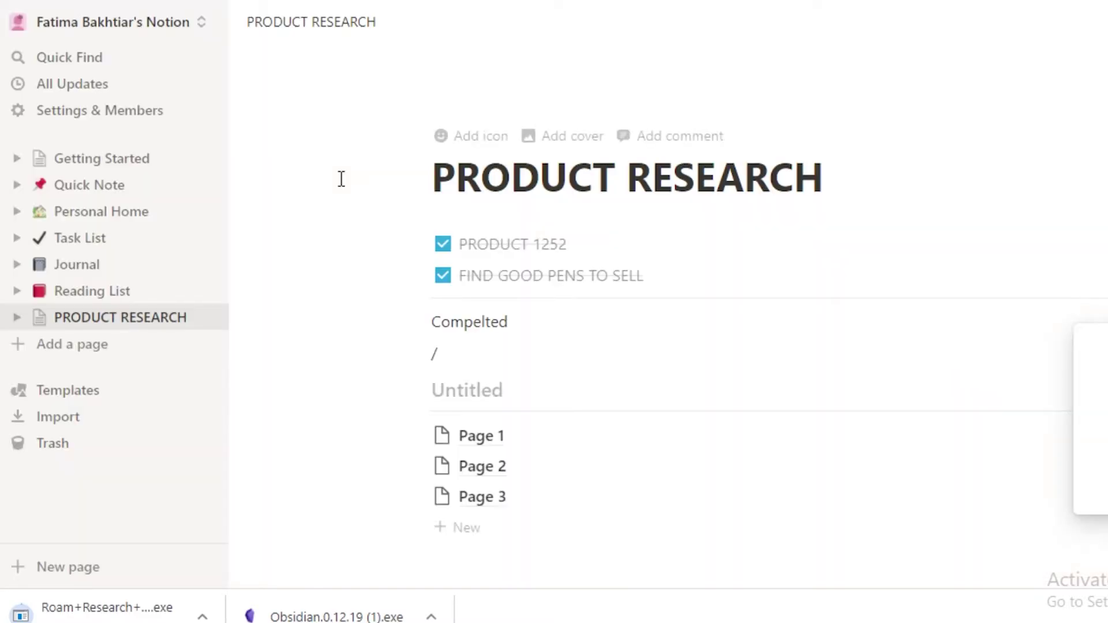
pyautogui.scroll(-2, 615, 354)
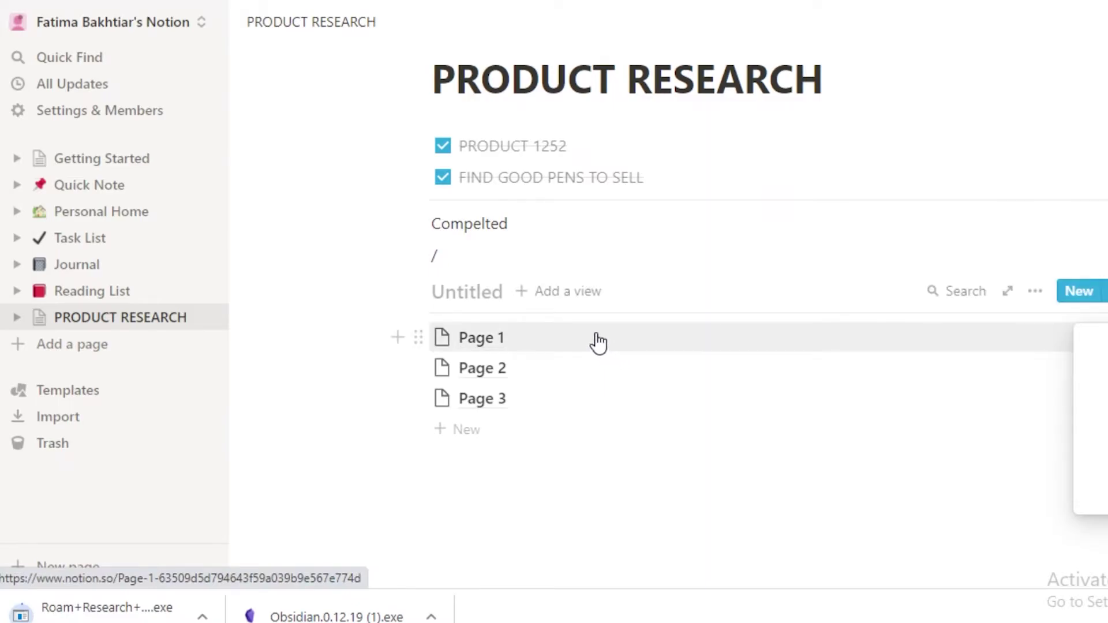
pyautogui.scroll(2, 571, 376)
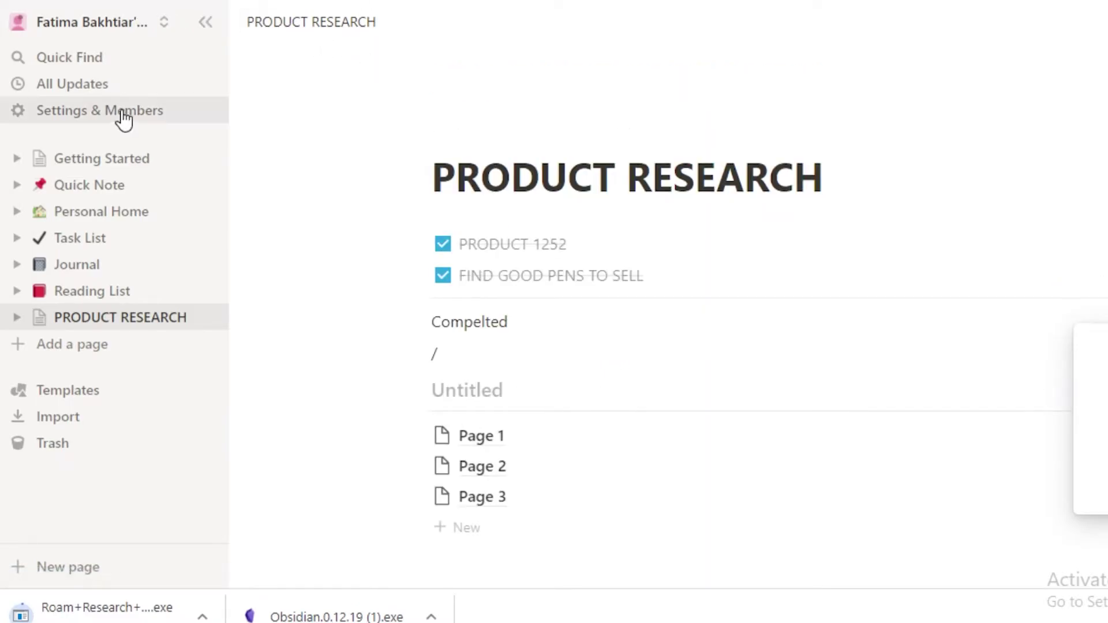
pyautogui.click(88, 30)
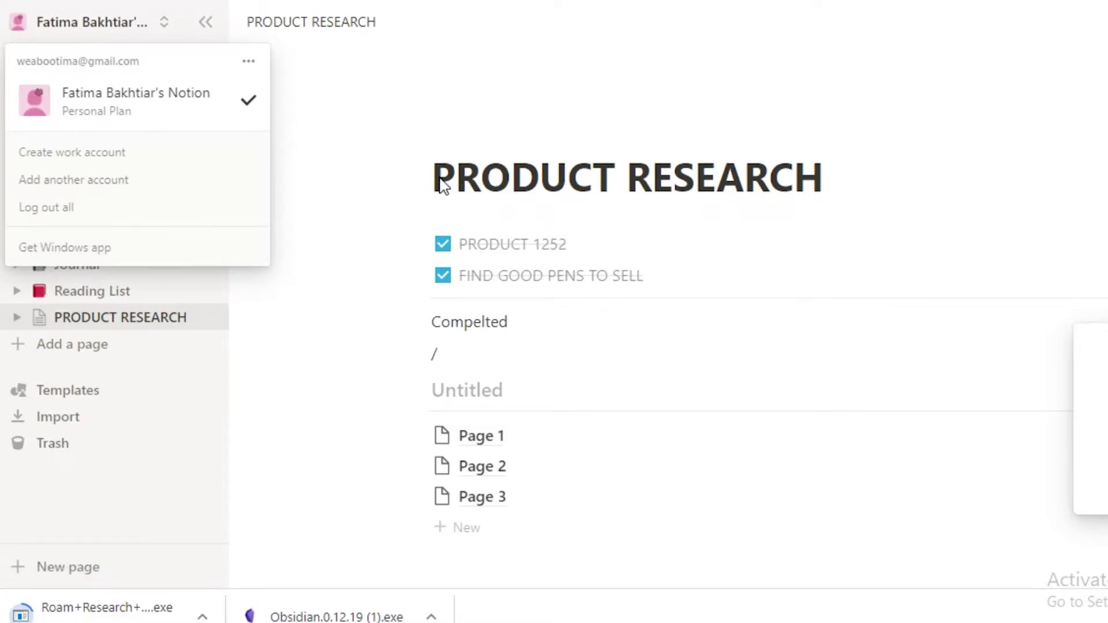
pyautogui.click(457, 82)
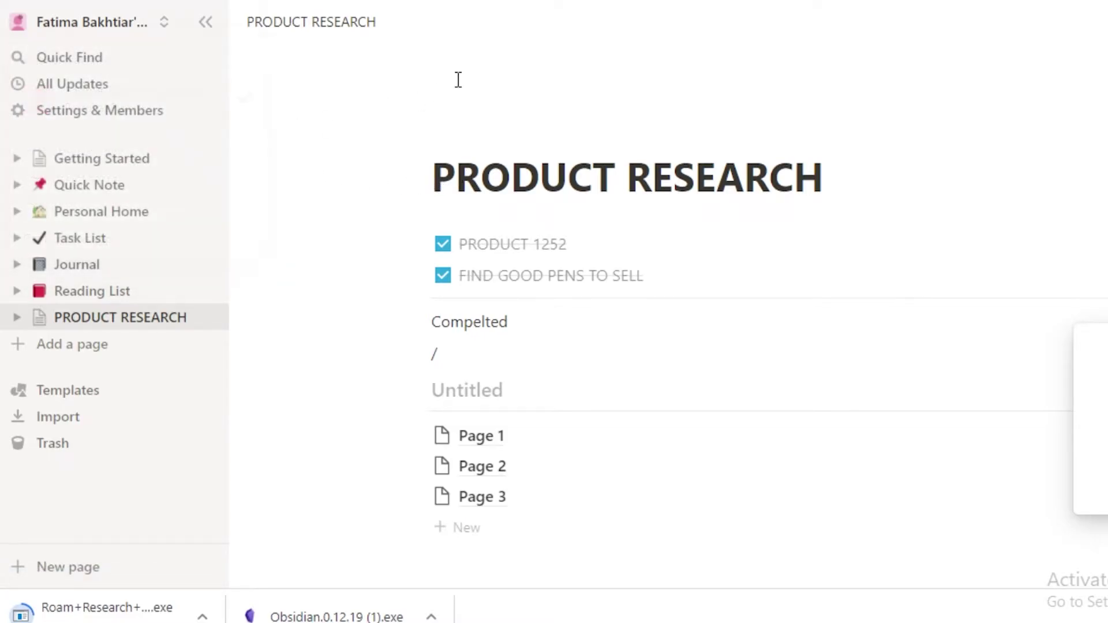
pyautogui.click(99, 69)
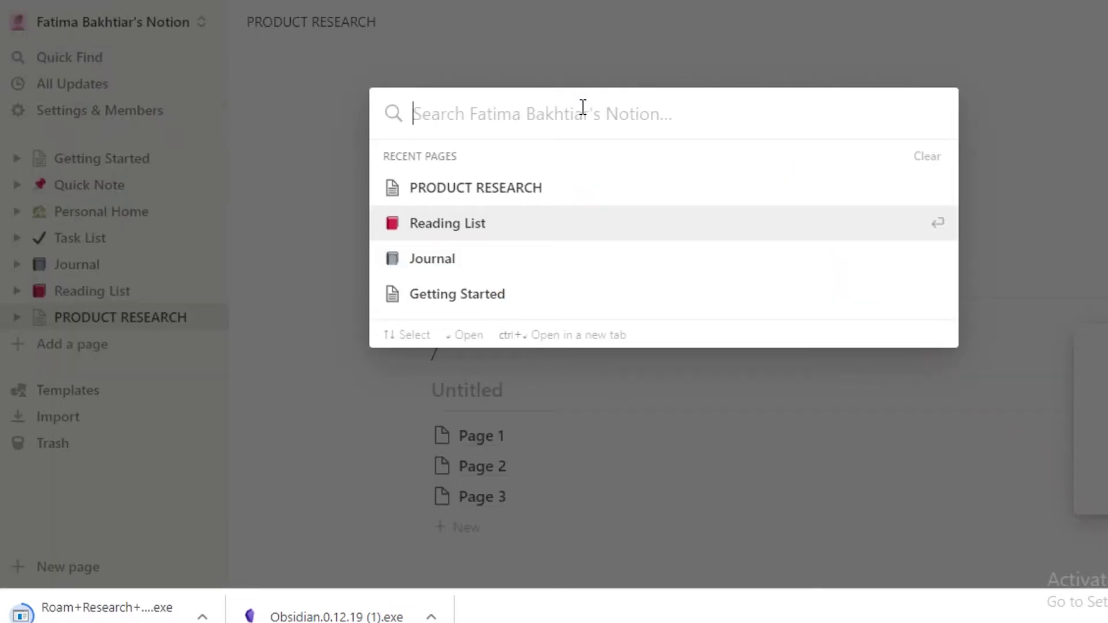
pyautogui.click(70, 88)
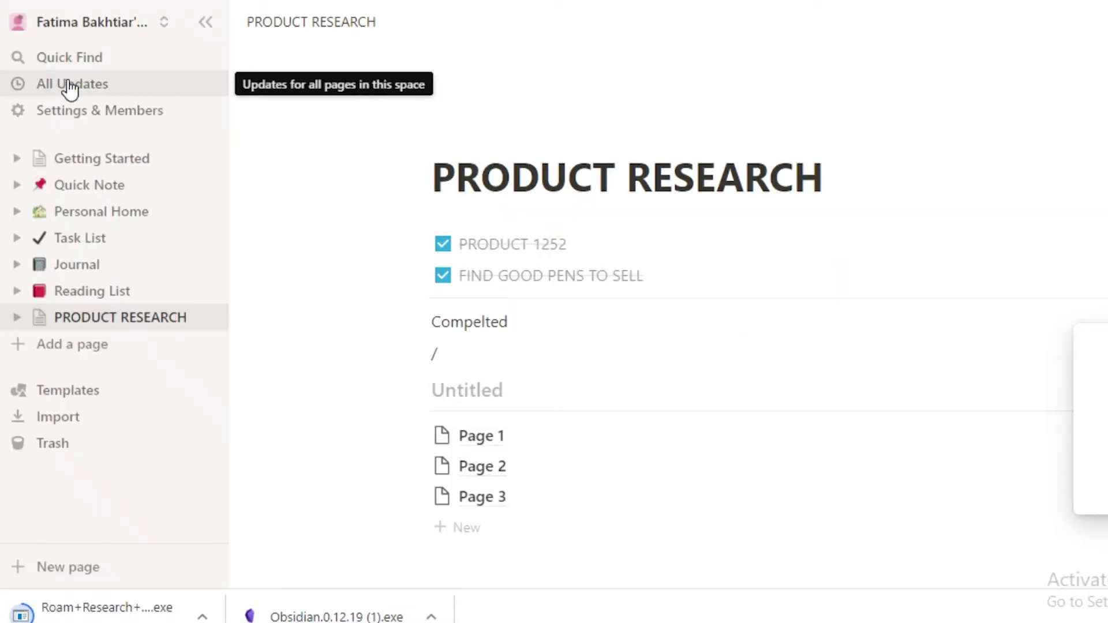
# Review the Members and Groups tabs in Notion's Settings & Members.
pyautogui.click(73, 130)
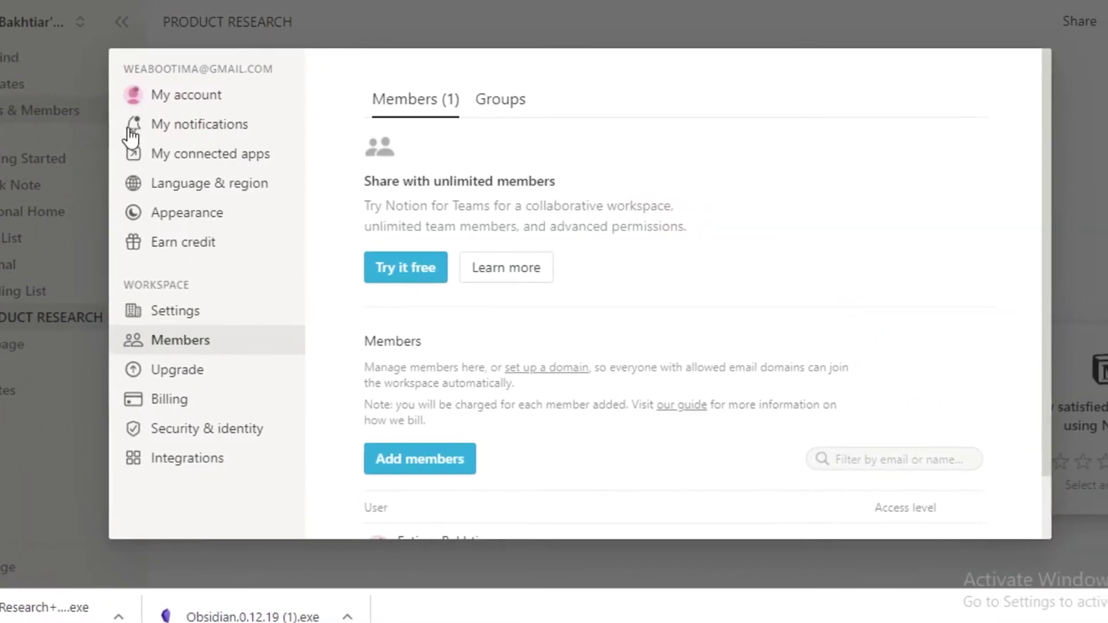
pyautogui.click(523, 107)
pyautogui.click(463, 119)
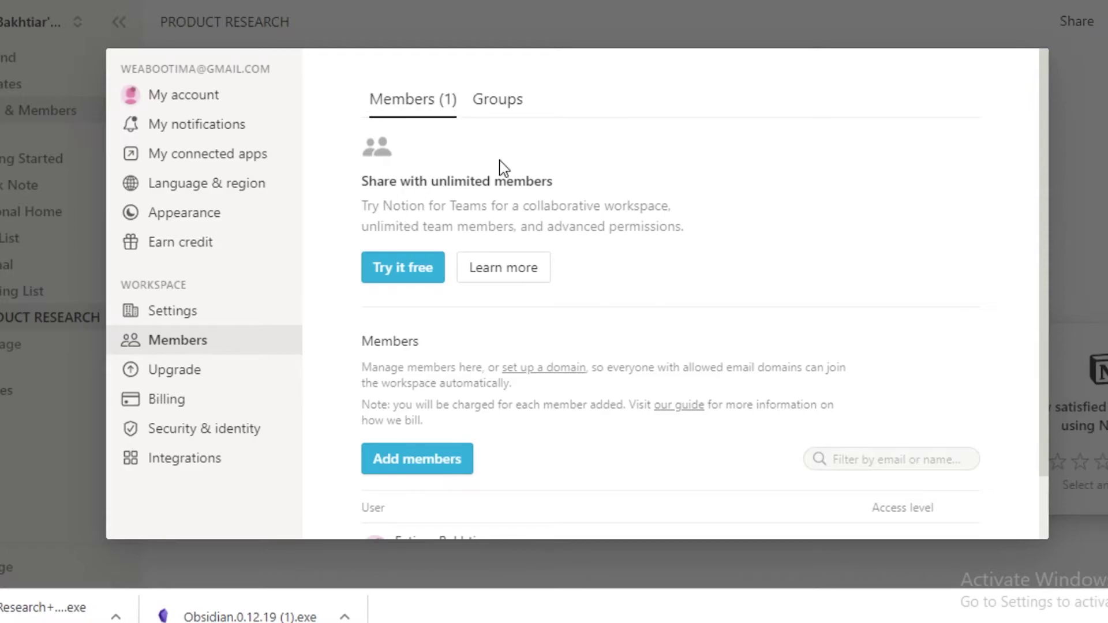
pyautogui.scroll(-1, 503, 168)
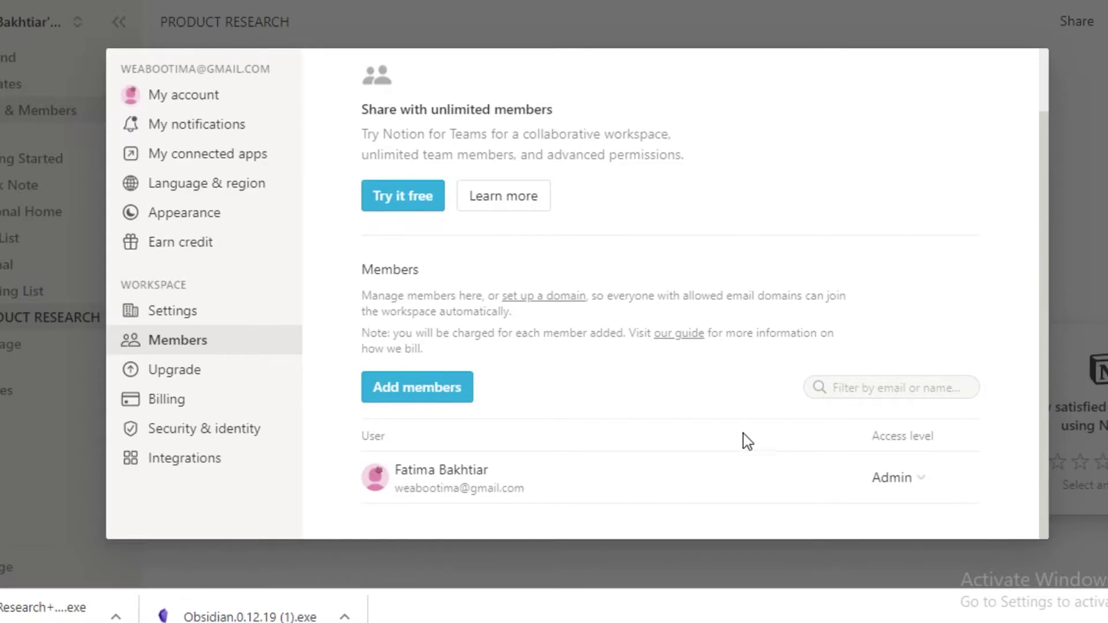
# Start the Team Trial via Add members, then open and close the invite dialog.
pyautogui.click(425, 399)
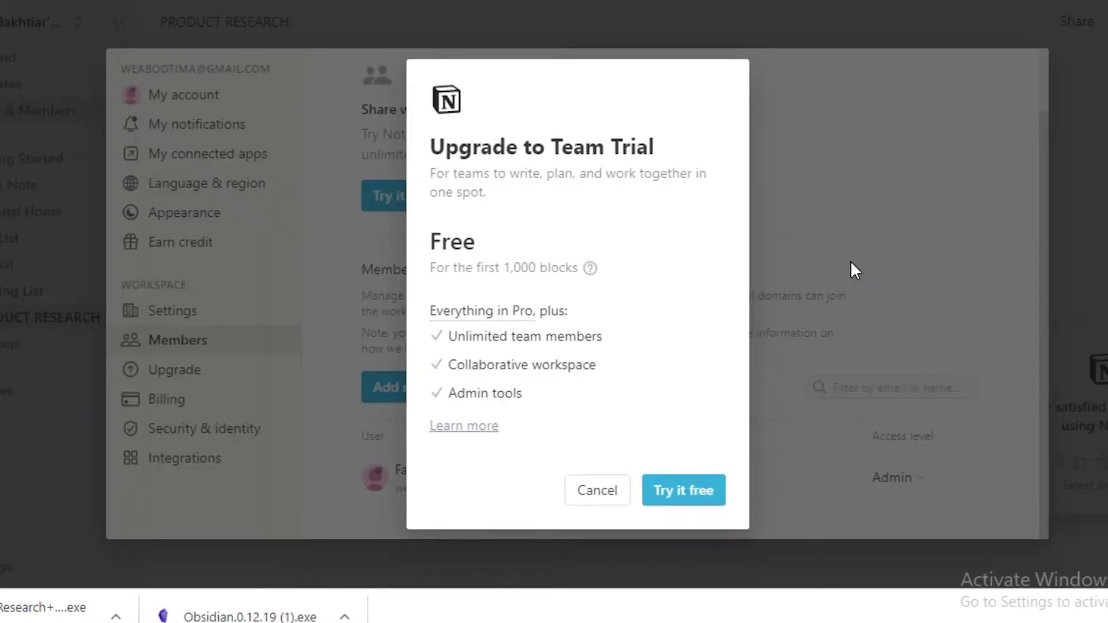
pyautogui.click(849, 262)
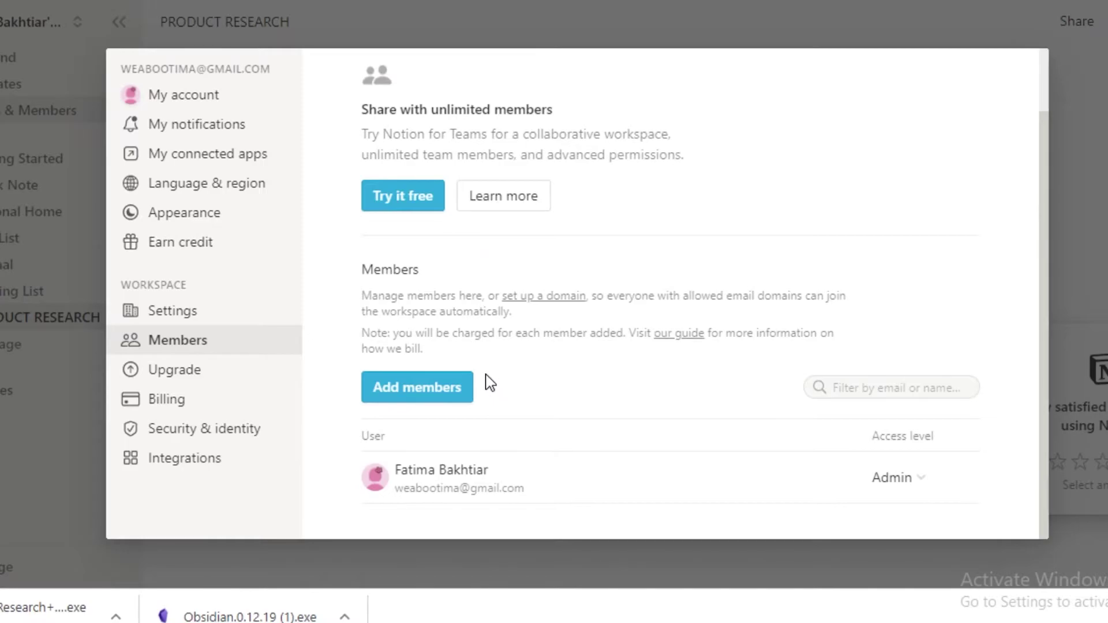
pyautogui.click(372, 394)
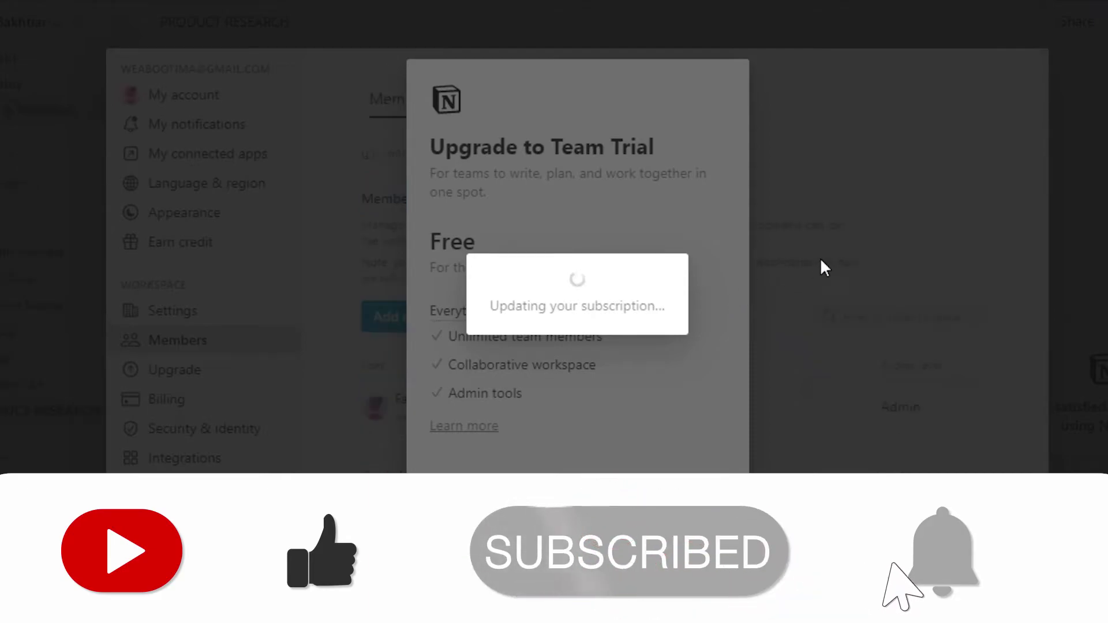
pyautogui.scroll(-2, 804, 299)
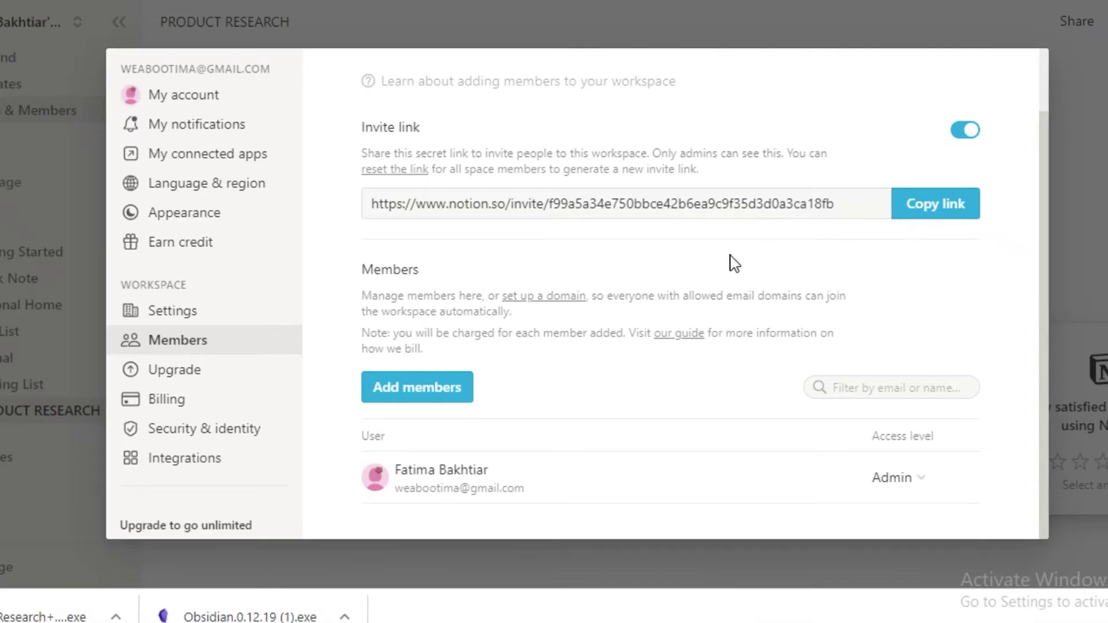
pyautogui.click(421, 383)
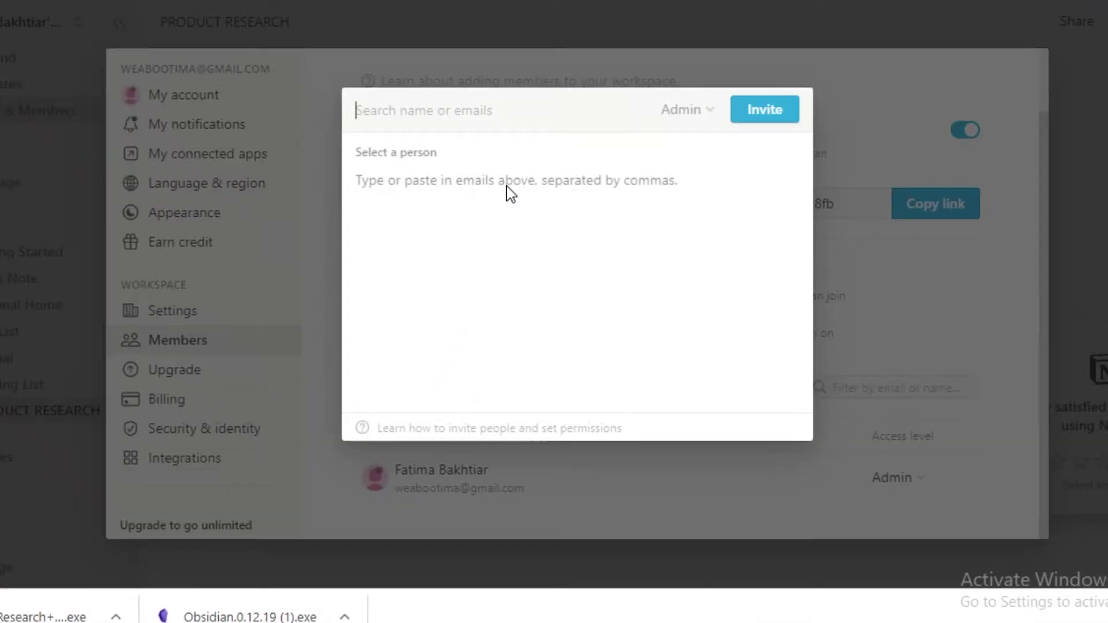
pyautogui.click(923, 291)
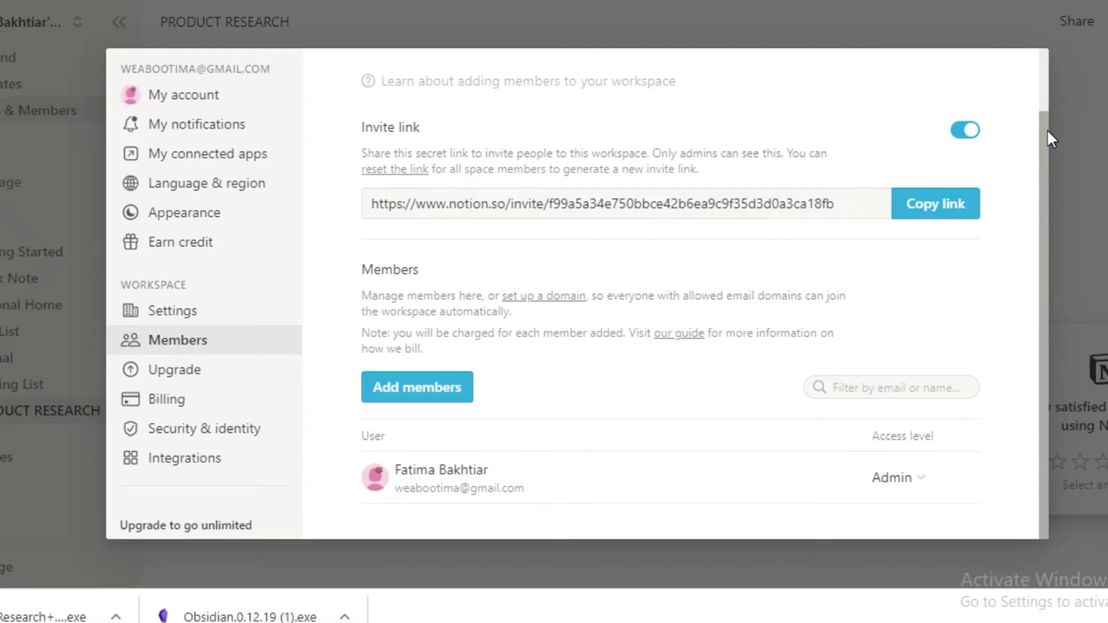
# Close the settings and add a shared workspace page titled FOOD.
pyautogui.click(1093, 143)
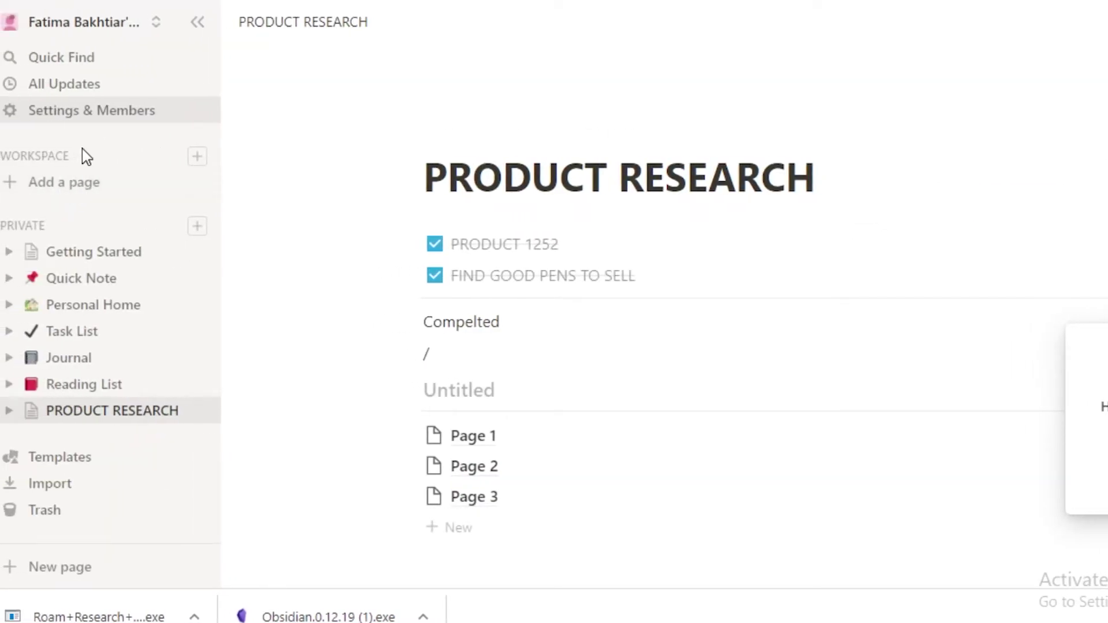
pyautogui.click(74, 182)
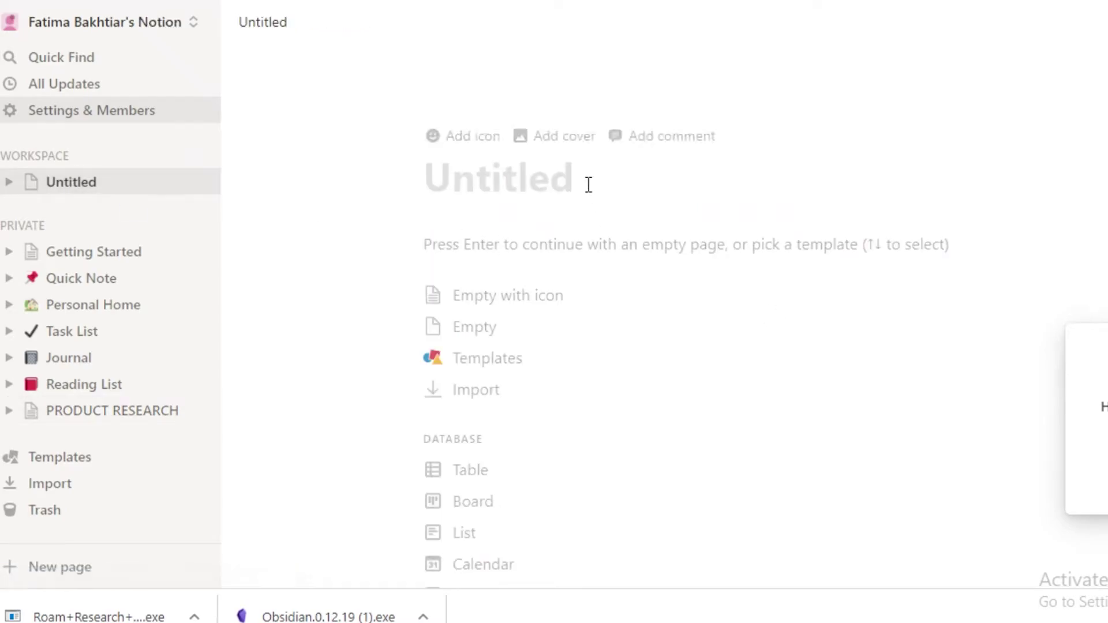
pyautogui.write('YOU')
pyautogui.press('BackSpace')
pyautogui.press('BackSpace')
pyautogui.press('BackSpace')
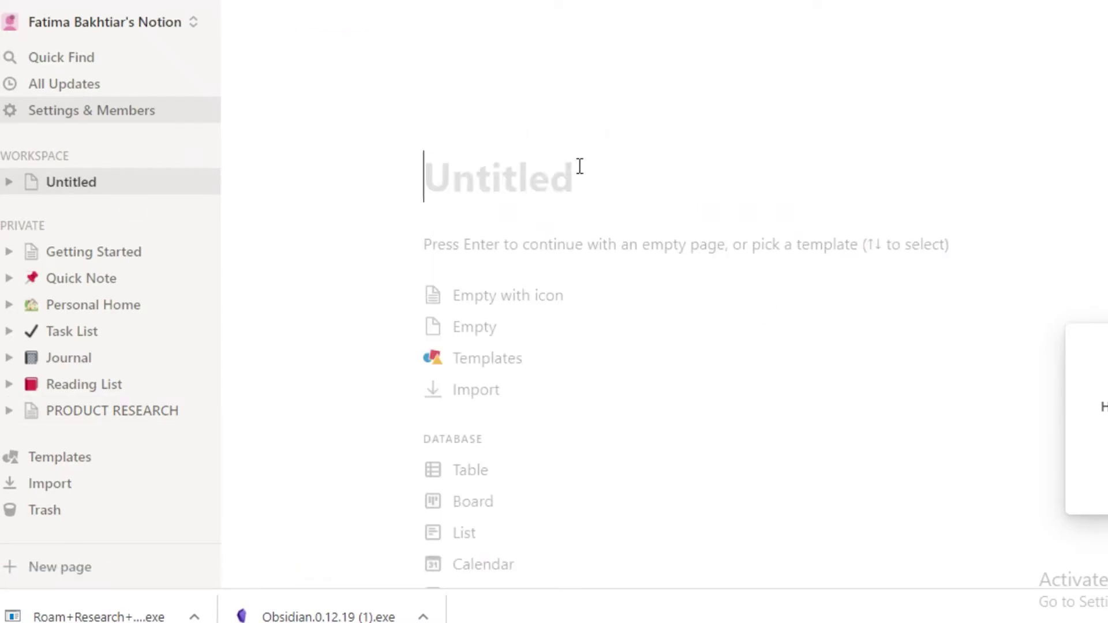
pyautogui.write('FOOD')
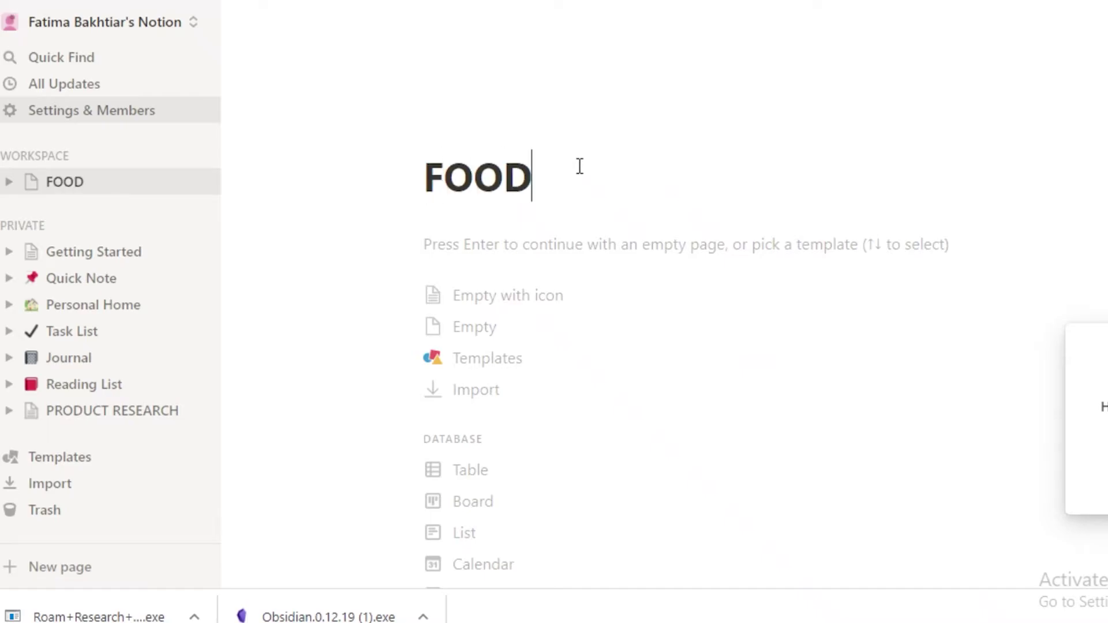
pyautogui.press('Return')
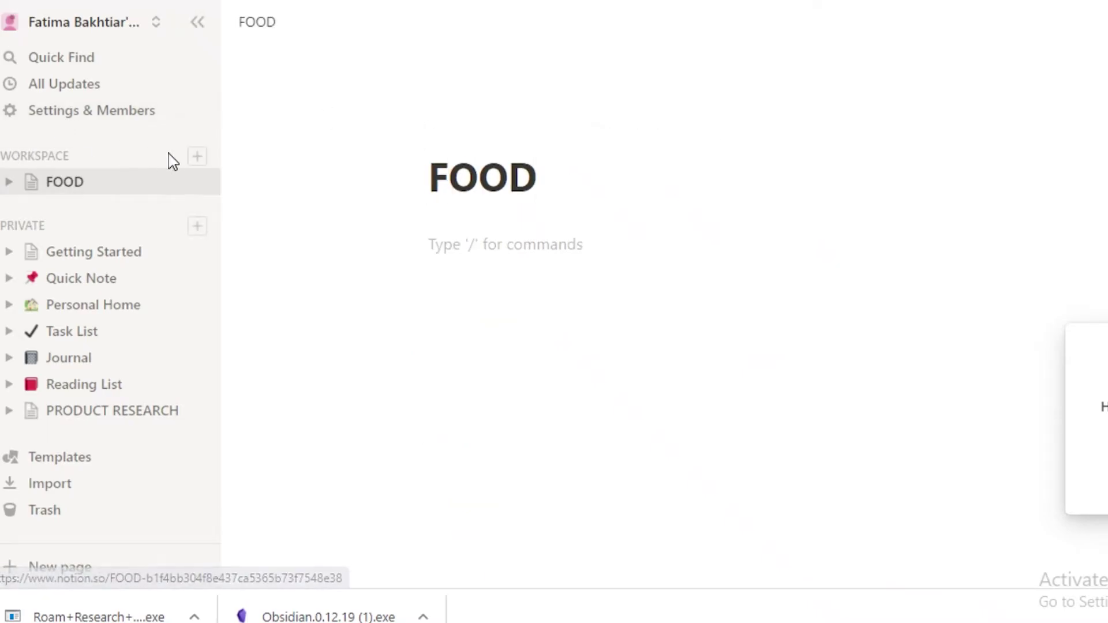
# Add a second workspace page titled CRAFTS.
pyautogui.click(196, 159)
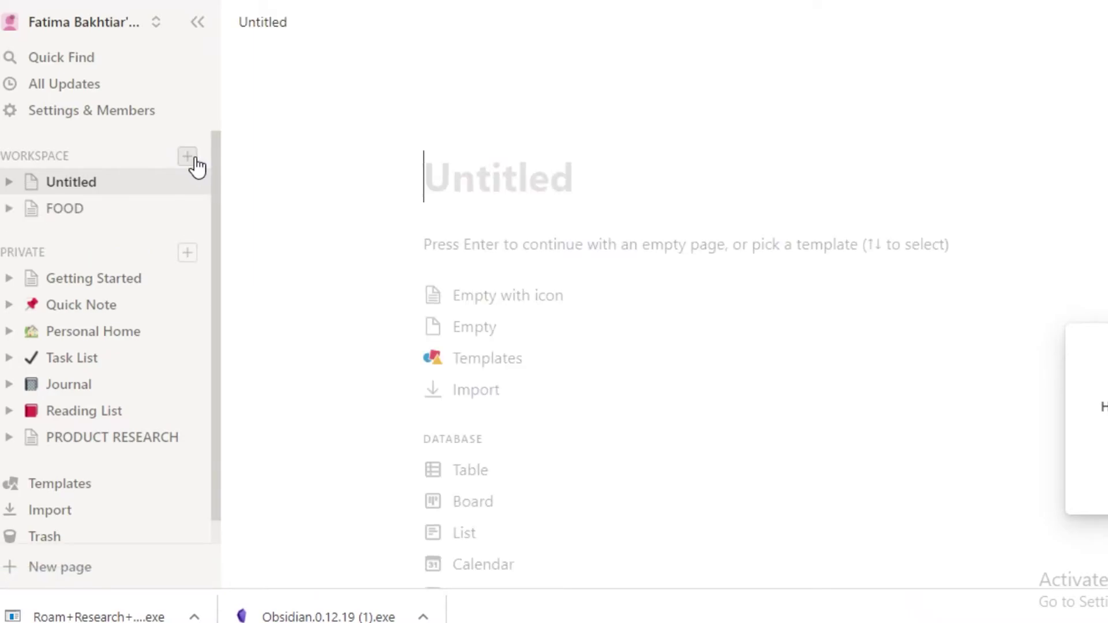
pyautogui.write('C')
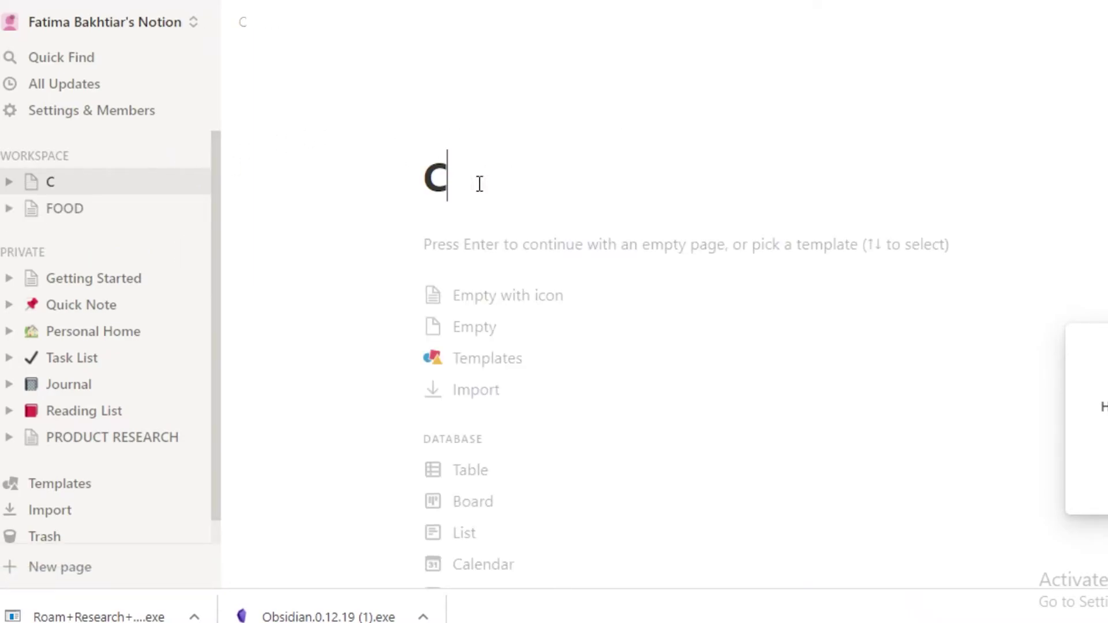
pyautogui.write('RAFTS')
pyautogui.press('Return')
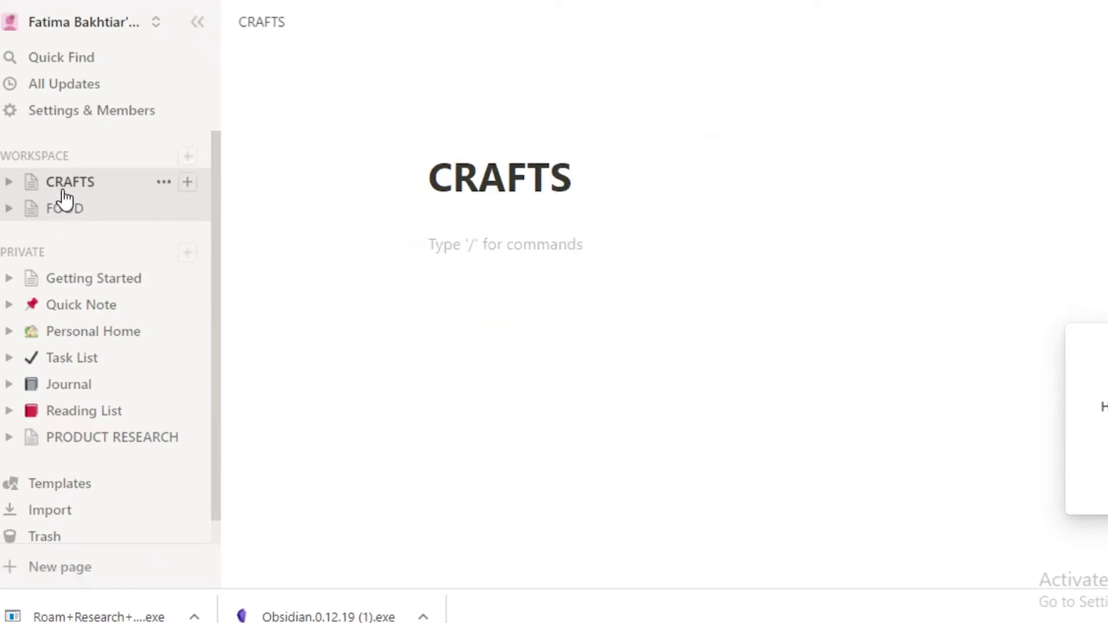
# Type ASDASFGDHJ in the CRAFTS page body and start a new line.
pyautogui.click(550, 259)
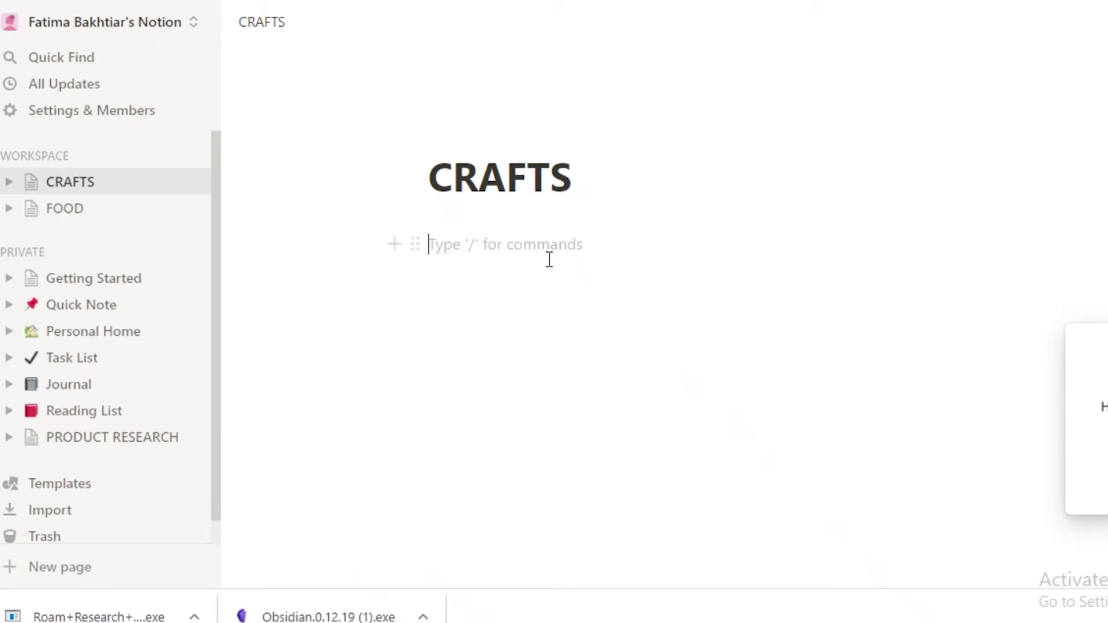
pyautogui.write('ASDASFGDHJ')
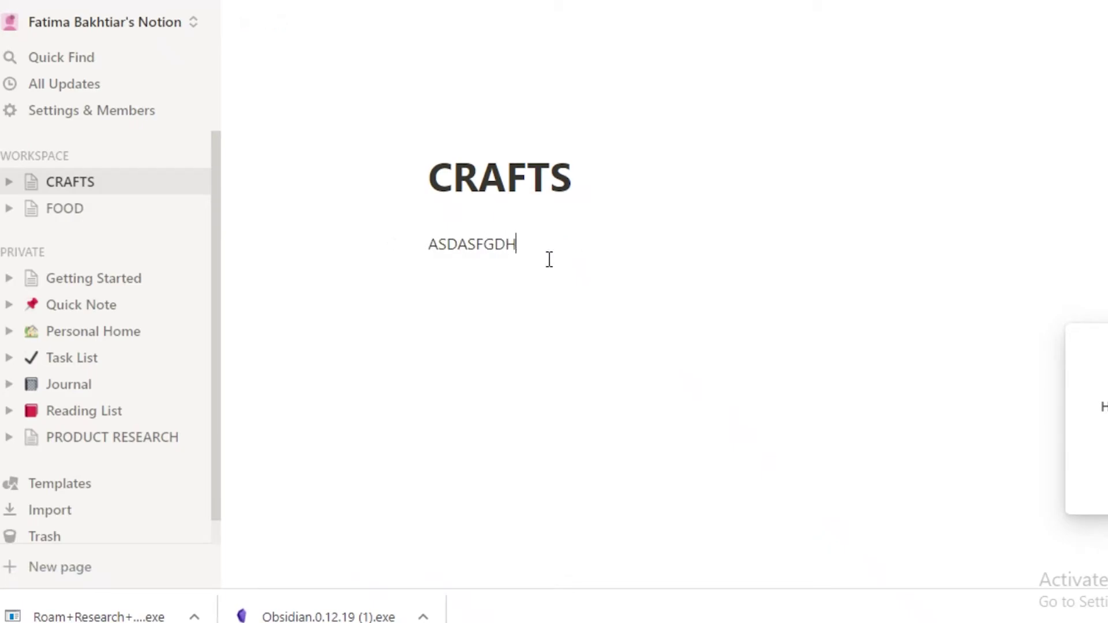
pyautogui.press('Return')
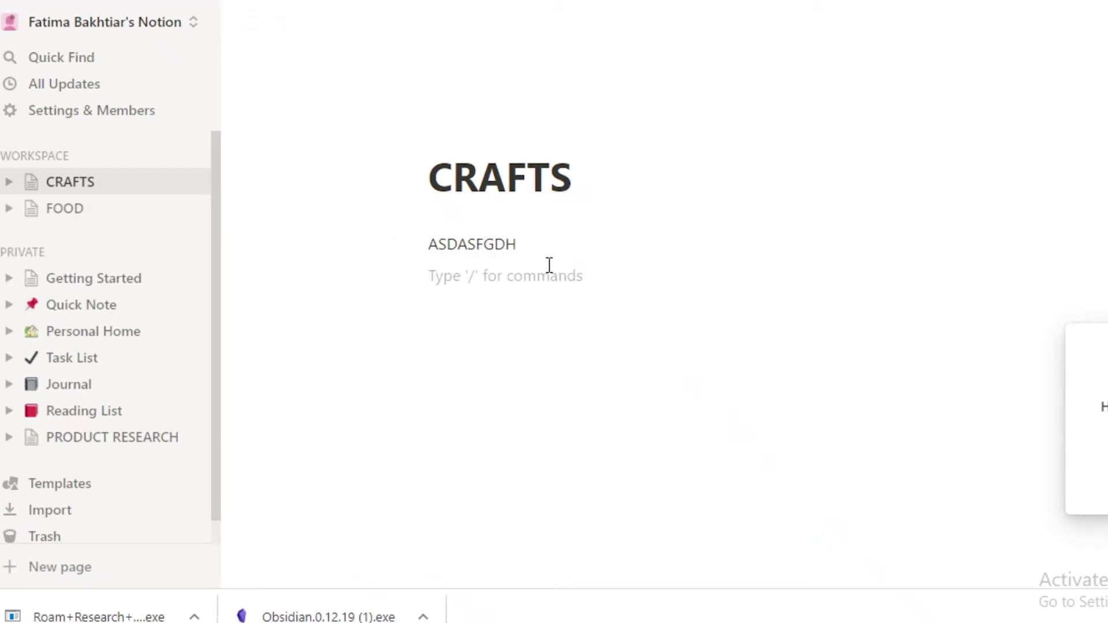
# Bring up the slash menu and scroll through its database, media and embed blocks.
pyautogui.write('/')
pyautogui.press('Escape')
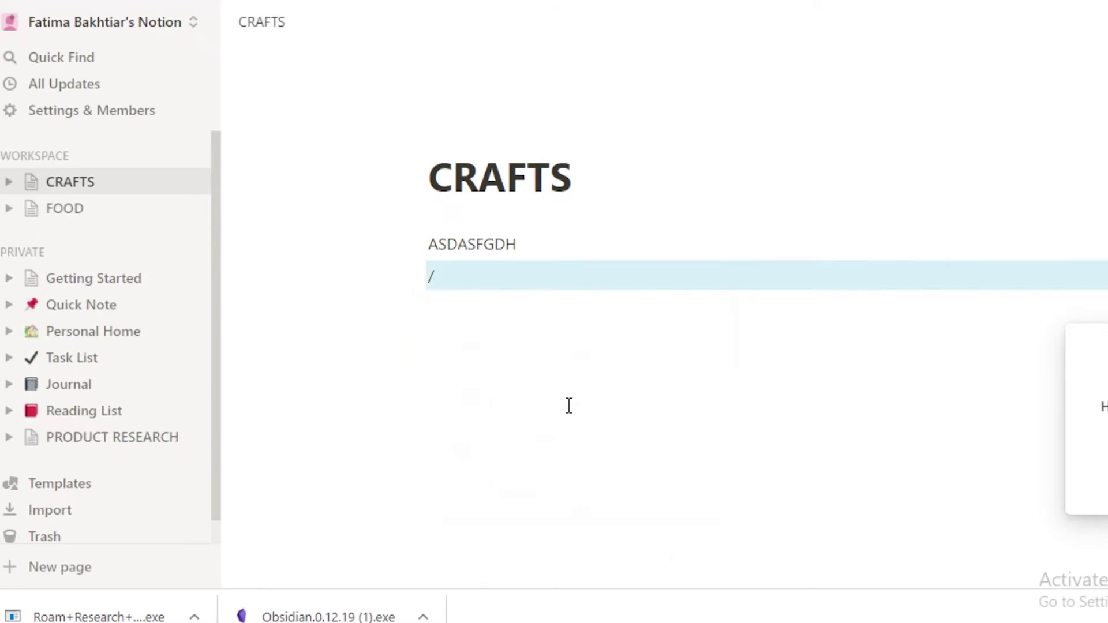
pyautogui.click(532, 282)
pyautogui.press('BackSpace')
pyautogui.write('/')
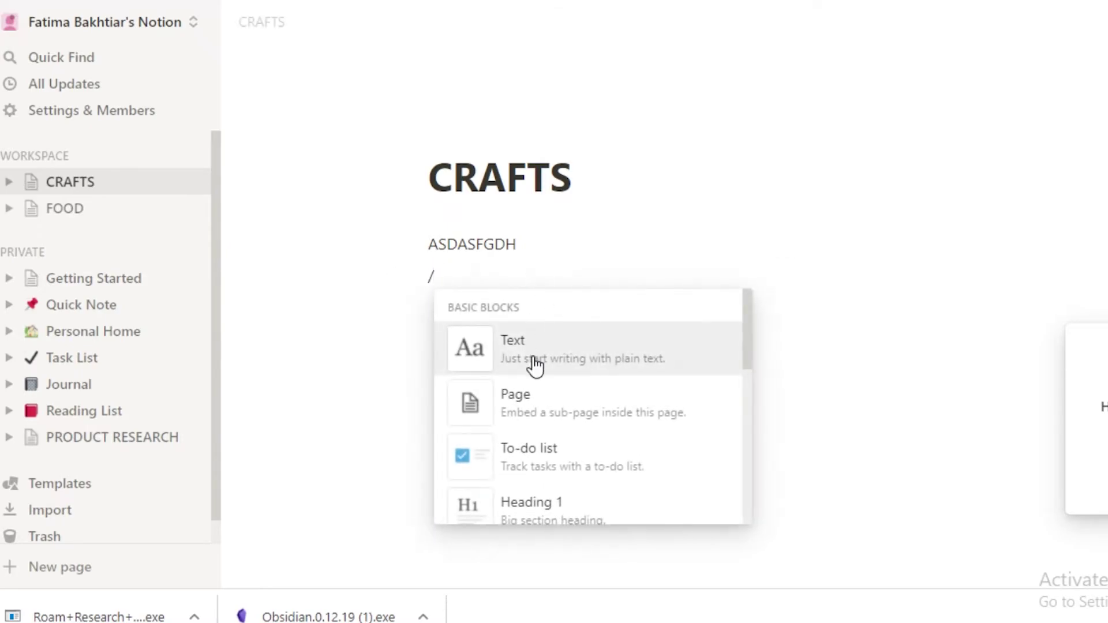
pyautogui.scroll(-2, 549, 403)
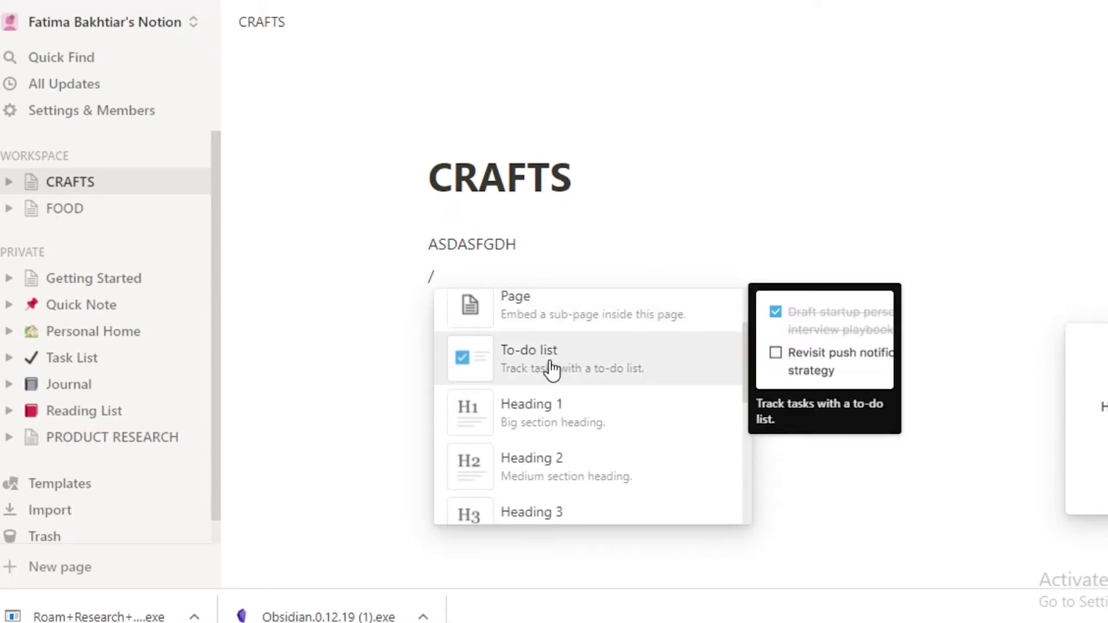
pyautogui.scroll(-5, 551, 369)
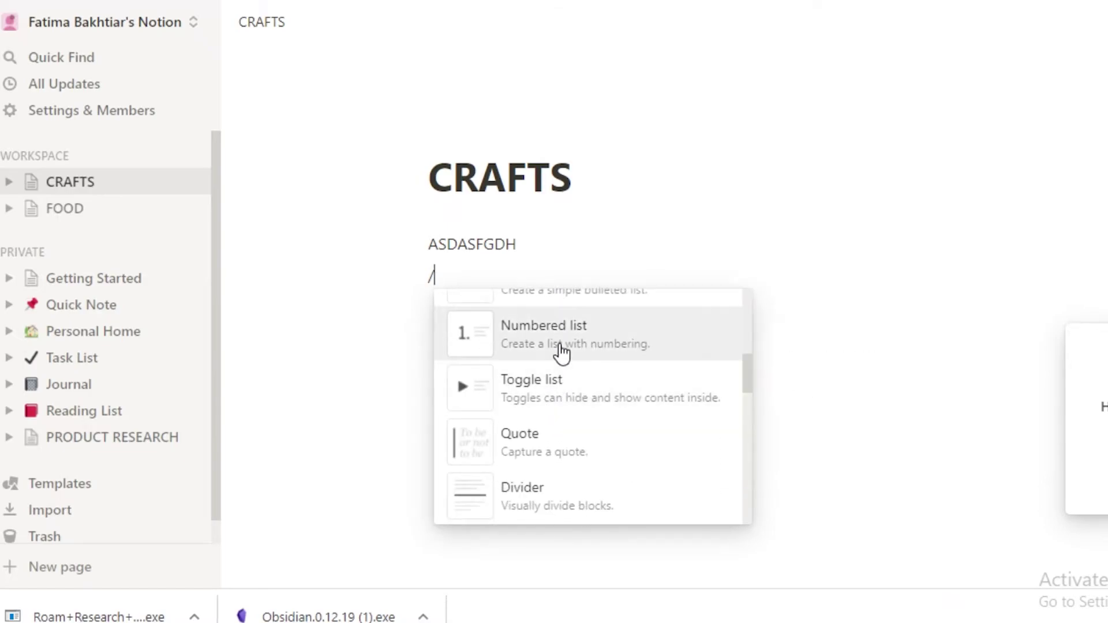
pyautogui.scroll(-4, 561, 353)
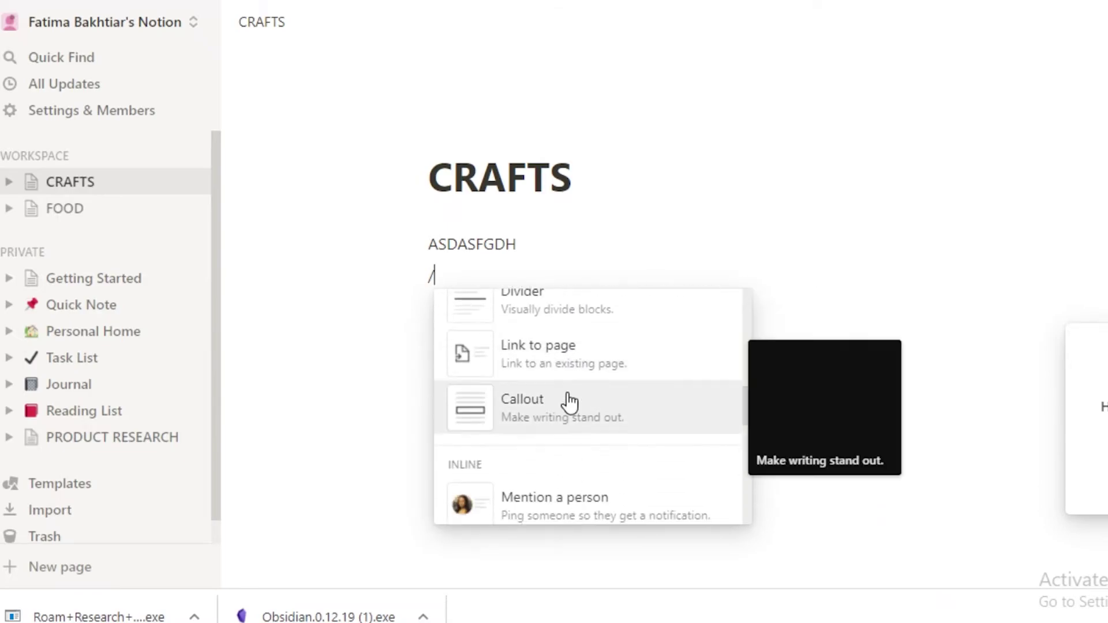
pyautogui.scroll(-3, 572, 409)
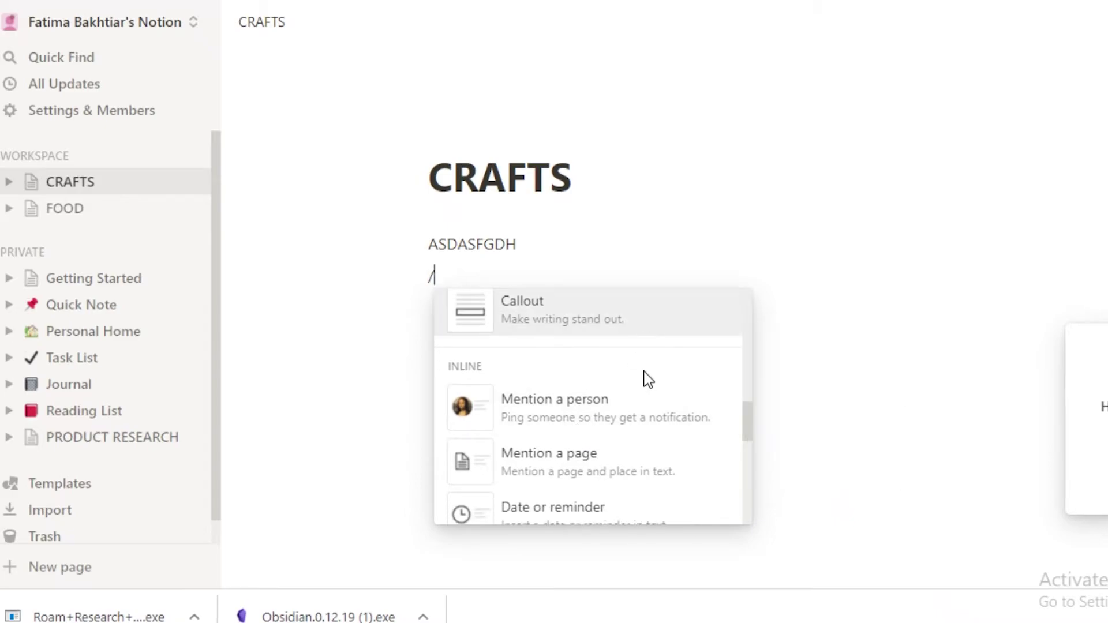
pyautogui.scroll(-2, 648, 379)
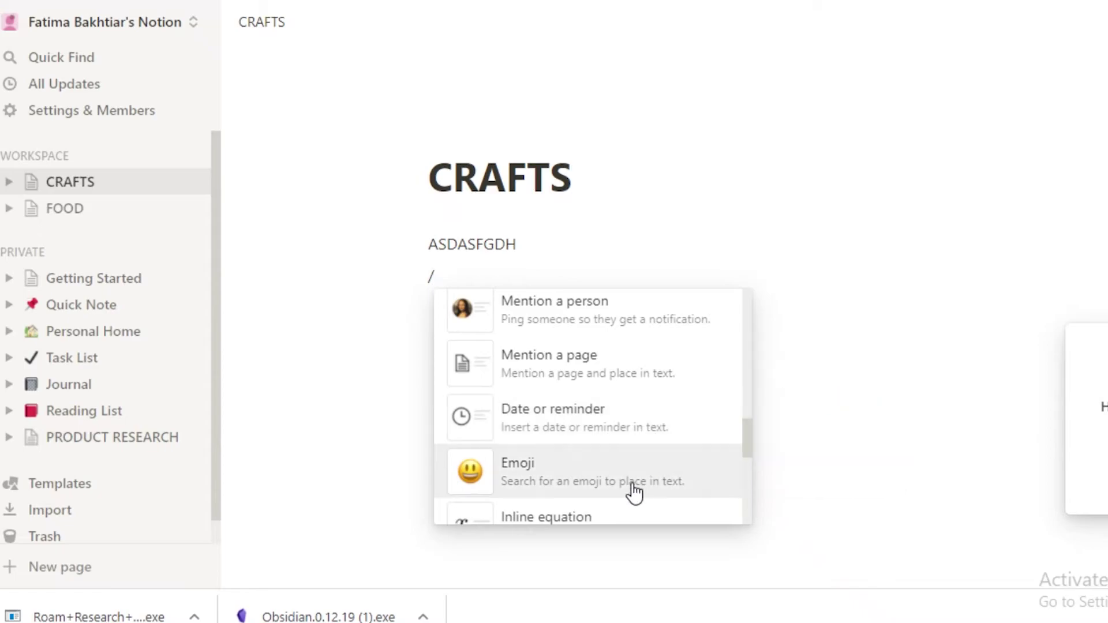
pyautogui.scroll(-2, 618, 435)
pyautogui.scroll(-3, 625, 433)
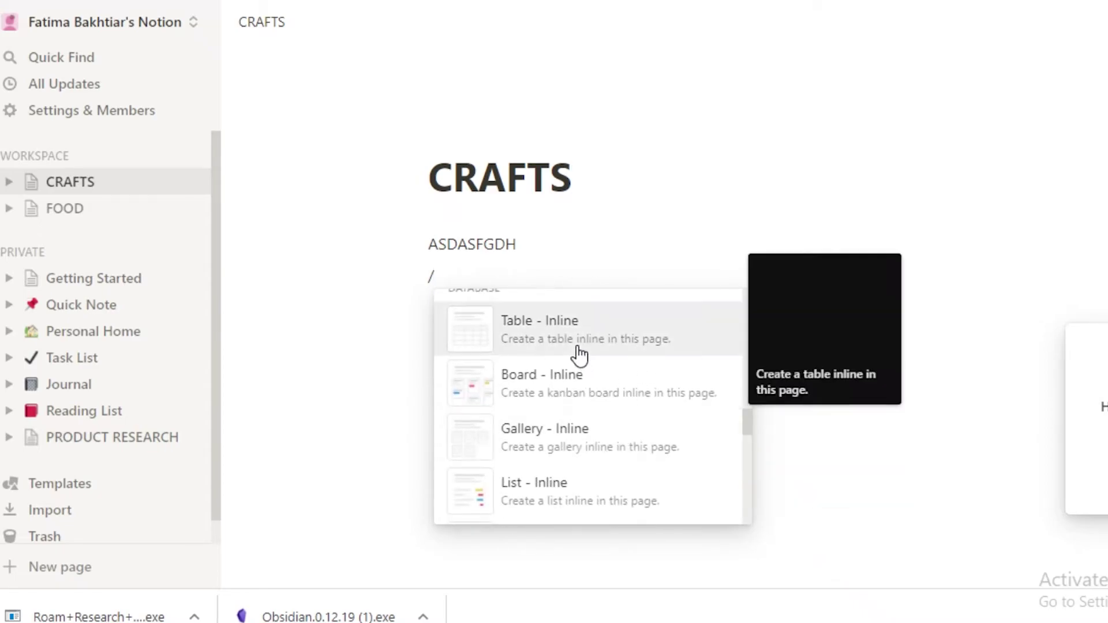
pyautogui.scroll(-15, 569, 445)
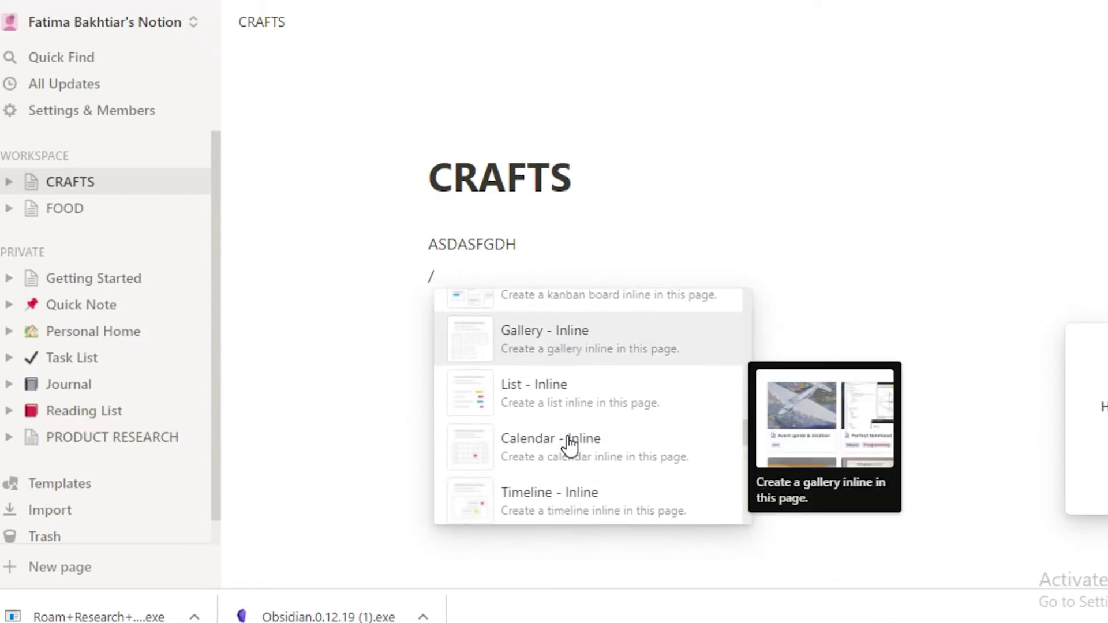
pyautogui.scroll(-14, 561, 465)
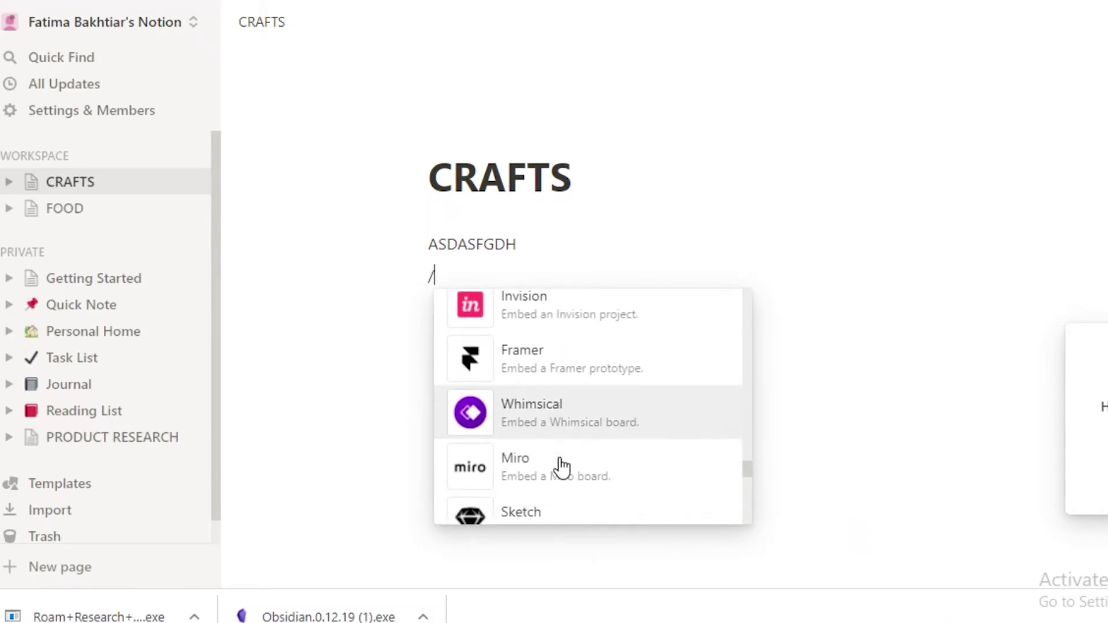
pyautogui.scroll(9, 660, 376)
pyautogui.scroll(1, 661, 376)
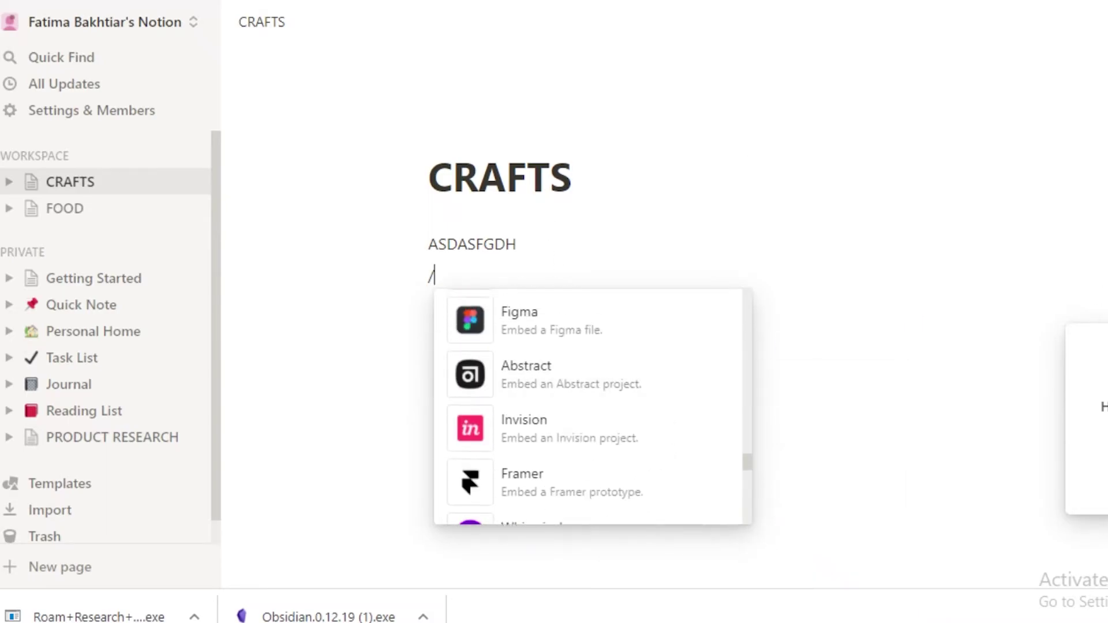
pyautogui.scroll(8, 470, 430)
pyautogui.scroll(6, 486, 446)
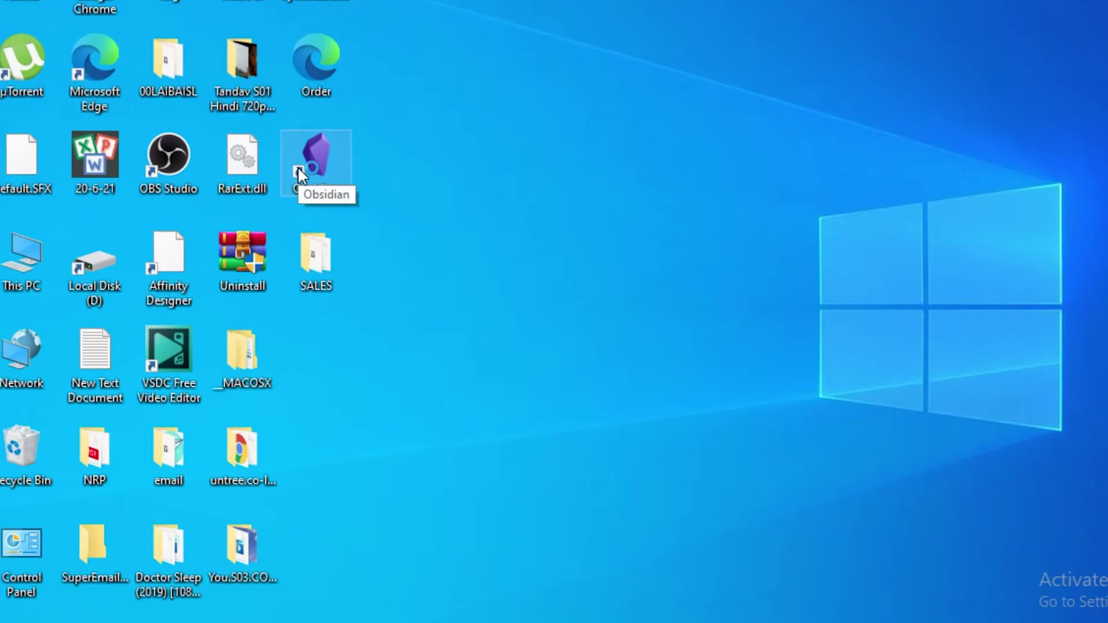
# Launch Obsidian from its desktop shortcut to open the SALES vault.
pyautogui.doubleClick(296, 167)
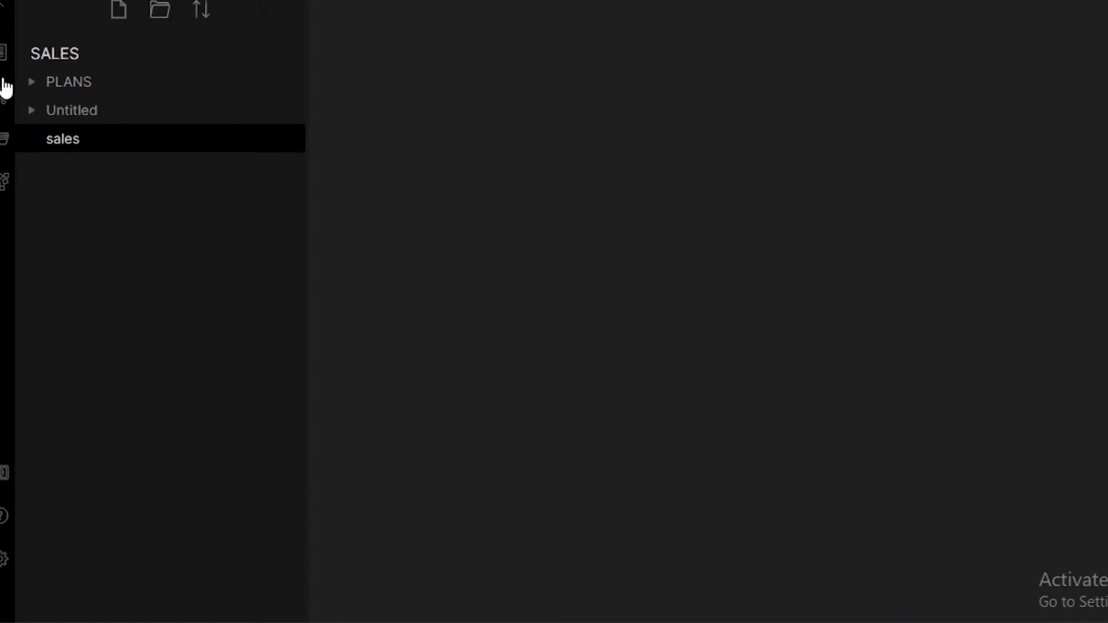
# Open the sales note through the quick switcher.
pyautogui.click(5, 88)
pyautogui.press('Escape')
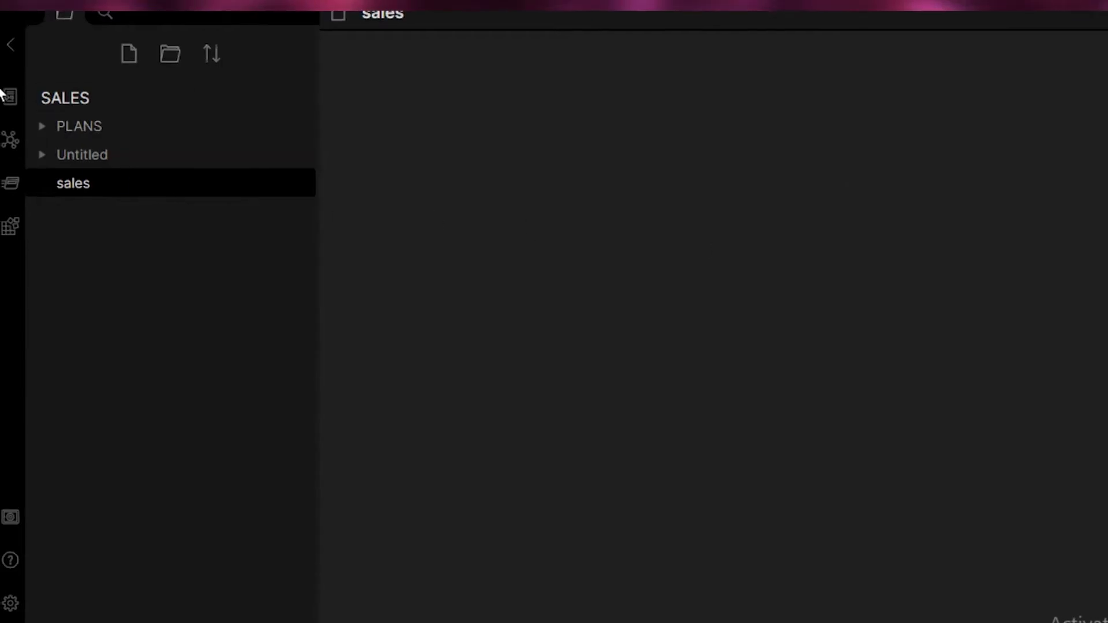
pyautogui.click(4, 92)
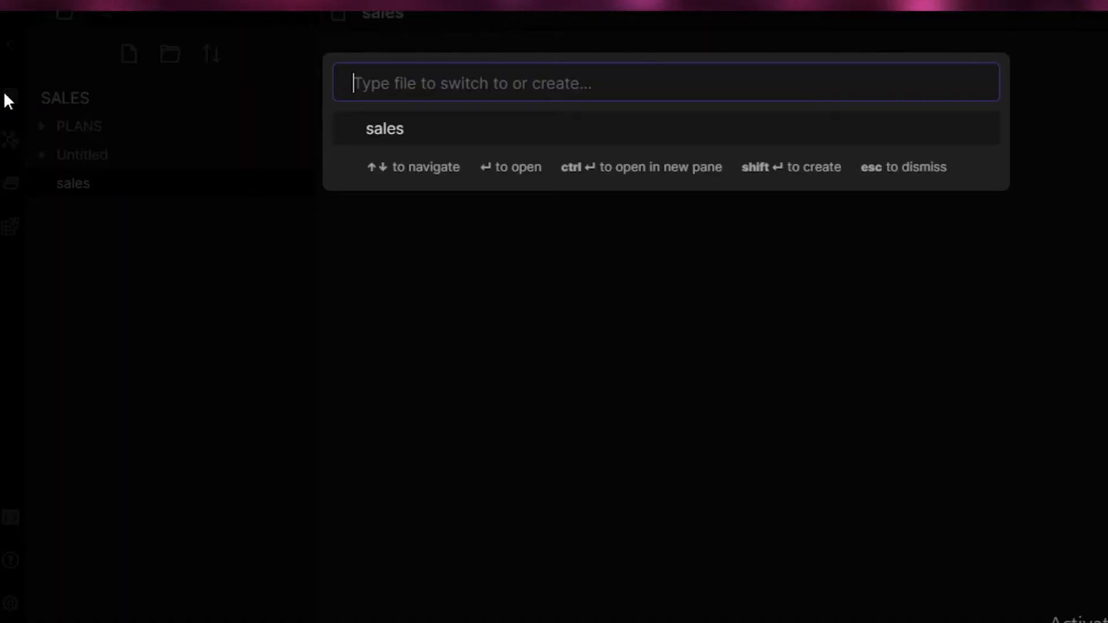
pyautogui.click(404, 151)
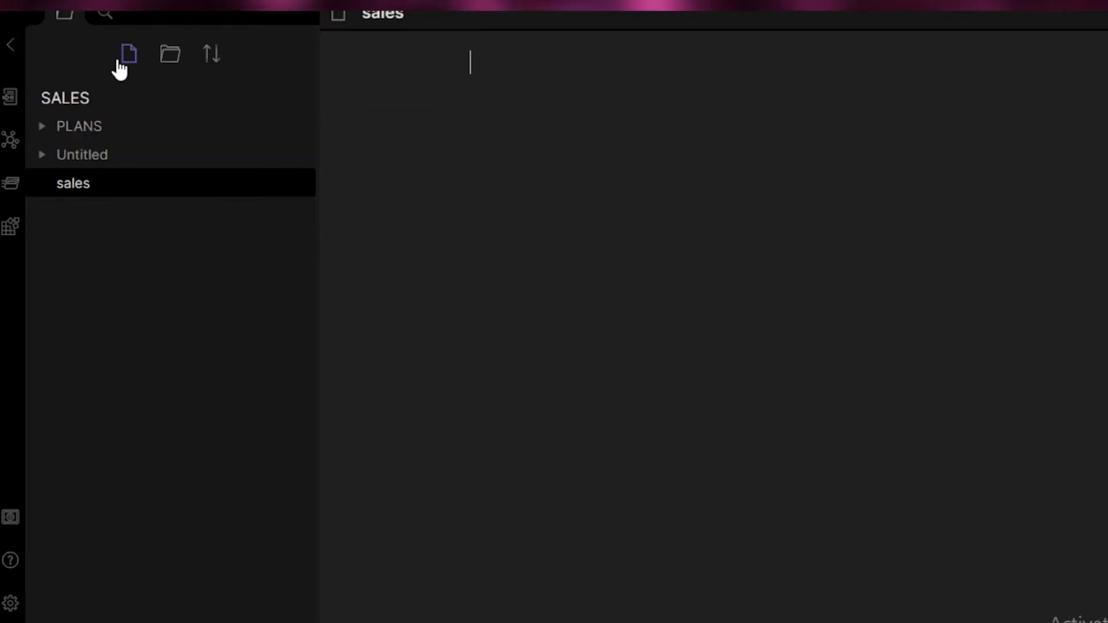
# Create a new empty note titled AS.
pyautogui.click(127, 63)
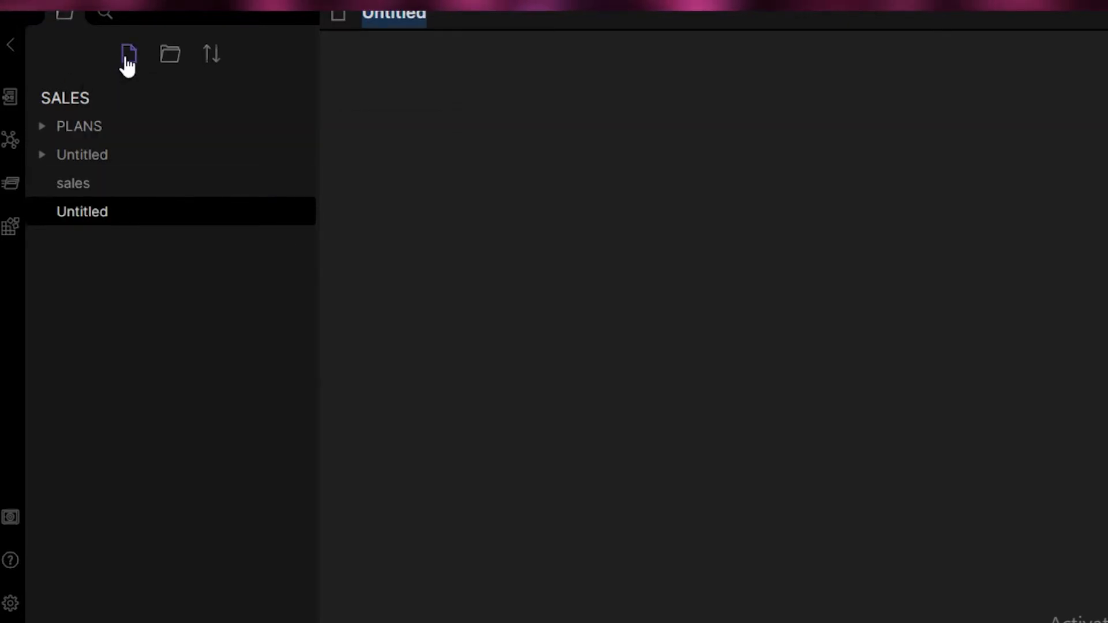
pyautogui.write('AS')
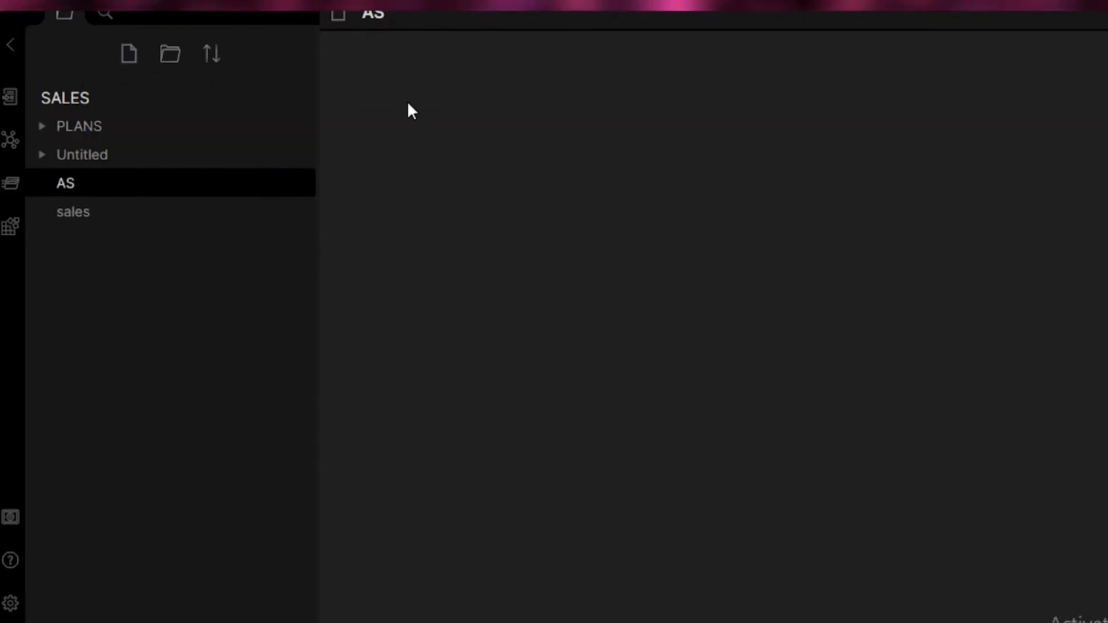
pyautogui.press('Return')
pyautogui.write('GBD')
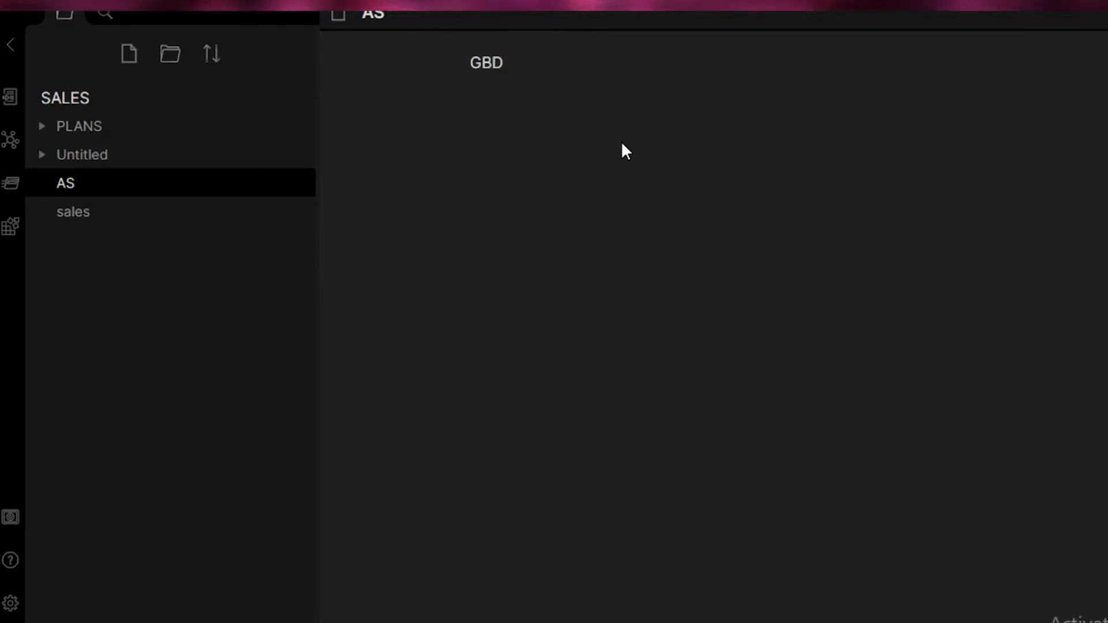
pyautogui.press('BackSpace')
pyautogui.press('BackSpace')
pyautogui.press('BackSpace')
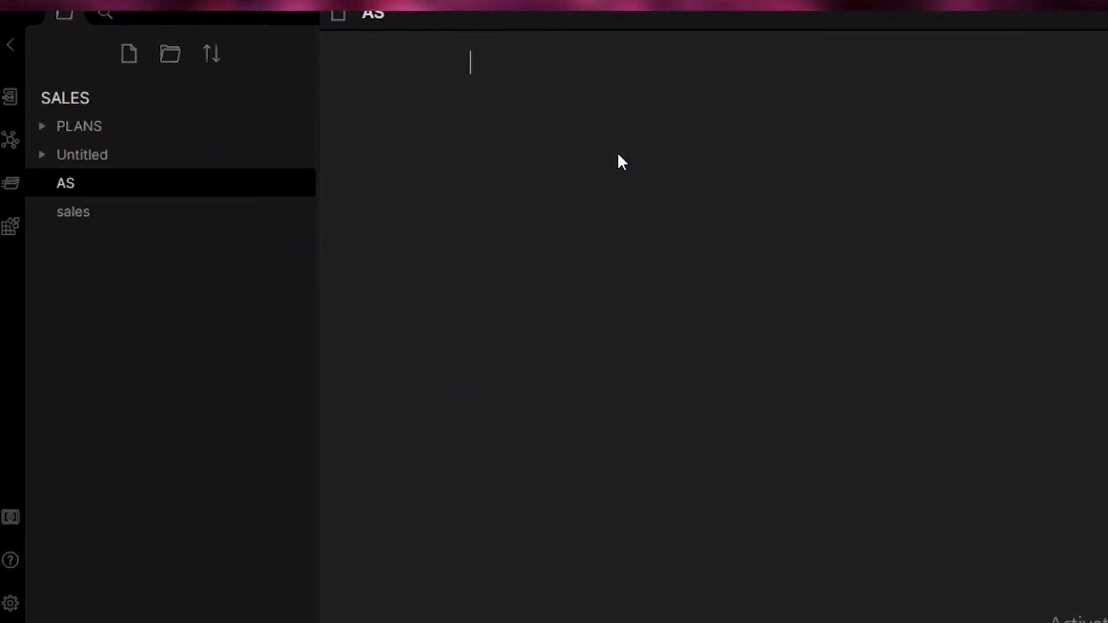
# In the Markdown importer, enable Roam tag, highlight, TODO fixers and the Bear highlight fixer.
pyautogui.click(5, 237)
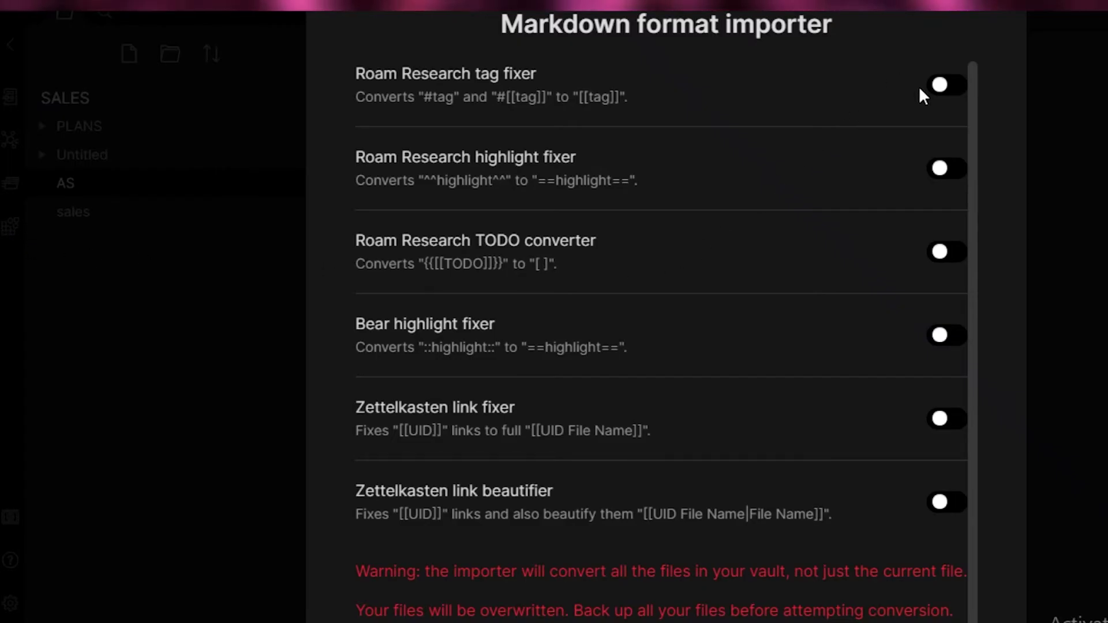
pyautogui.click(945, 85)
pyautogui.click(949, 172)
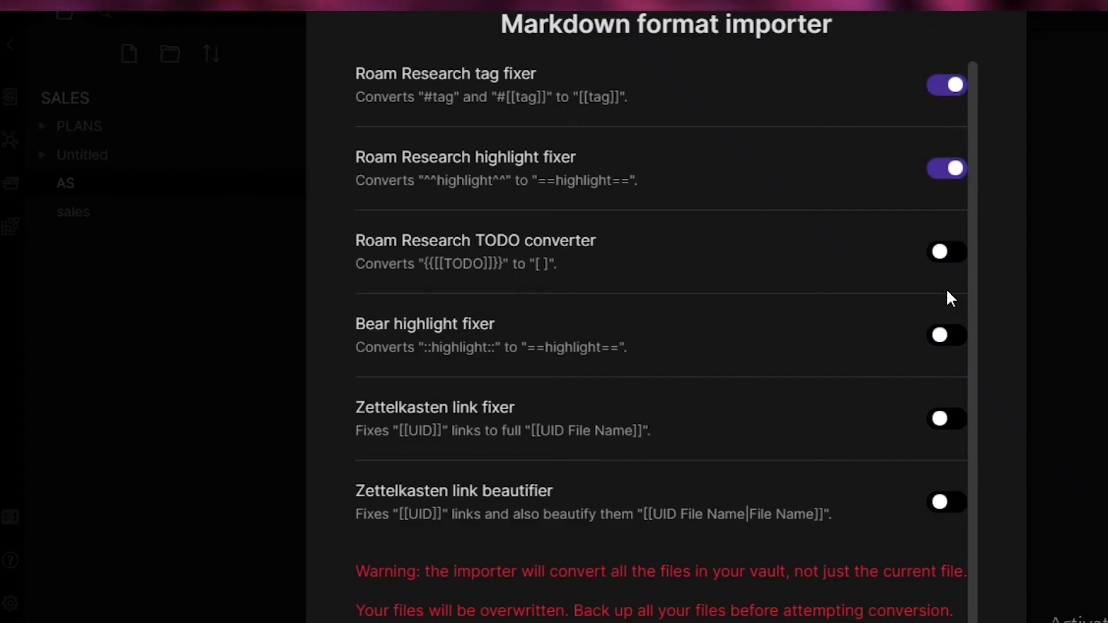
pyautogui.click(946, 253)
pyautogui.click(946, 340)
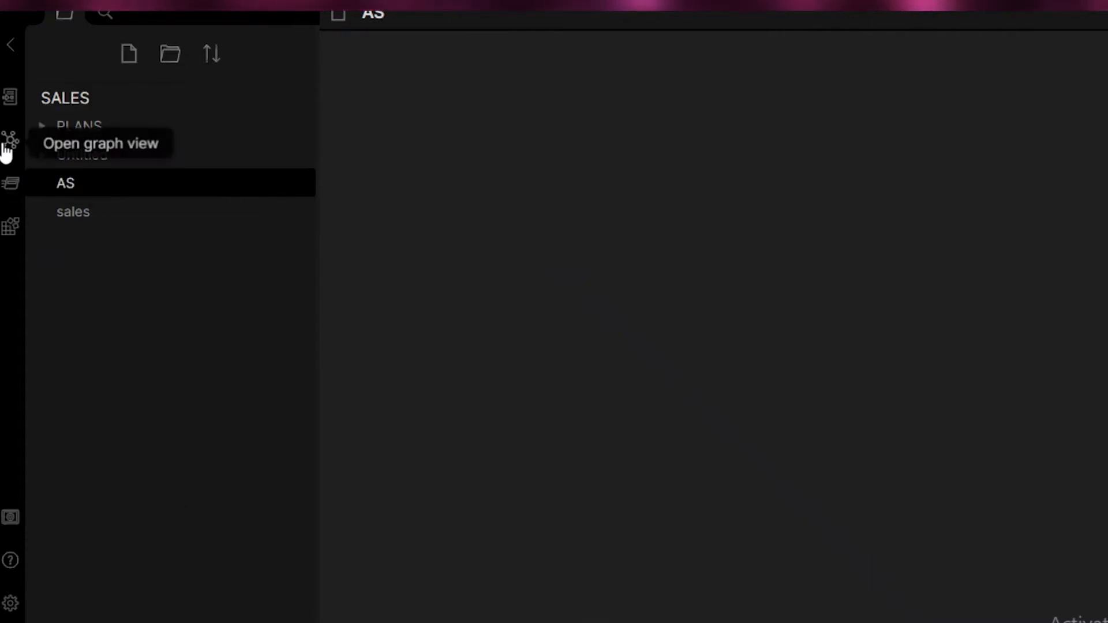
# Open the graph view, expand Filters, Groups and Display, and rearrange the AS and sales nodes.
pyautogui.click(10, 142)
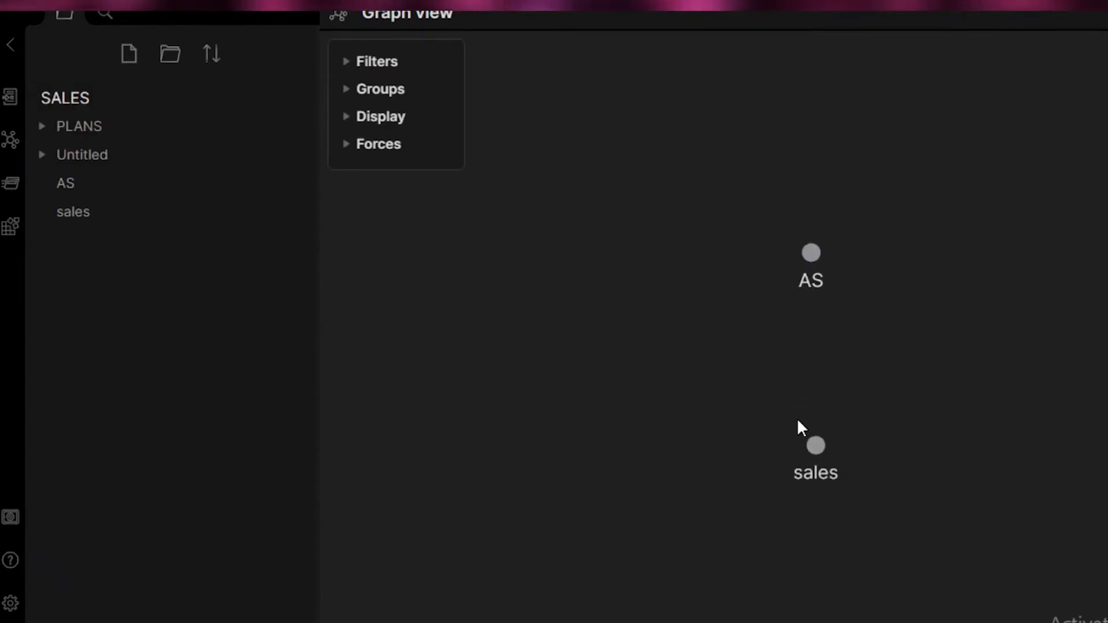
pyautogui.moveTo(808, 252); pyautogui.dragTo(527, 329)
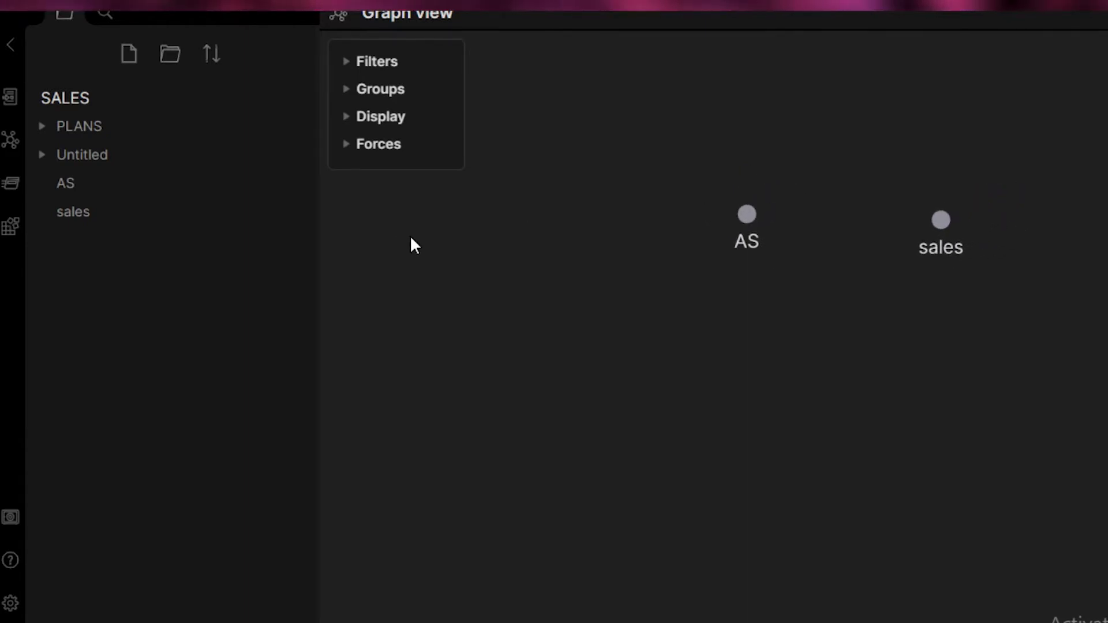
pyautogui.click(373, 65)
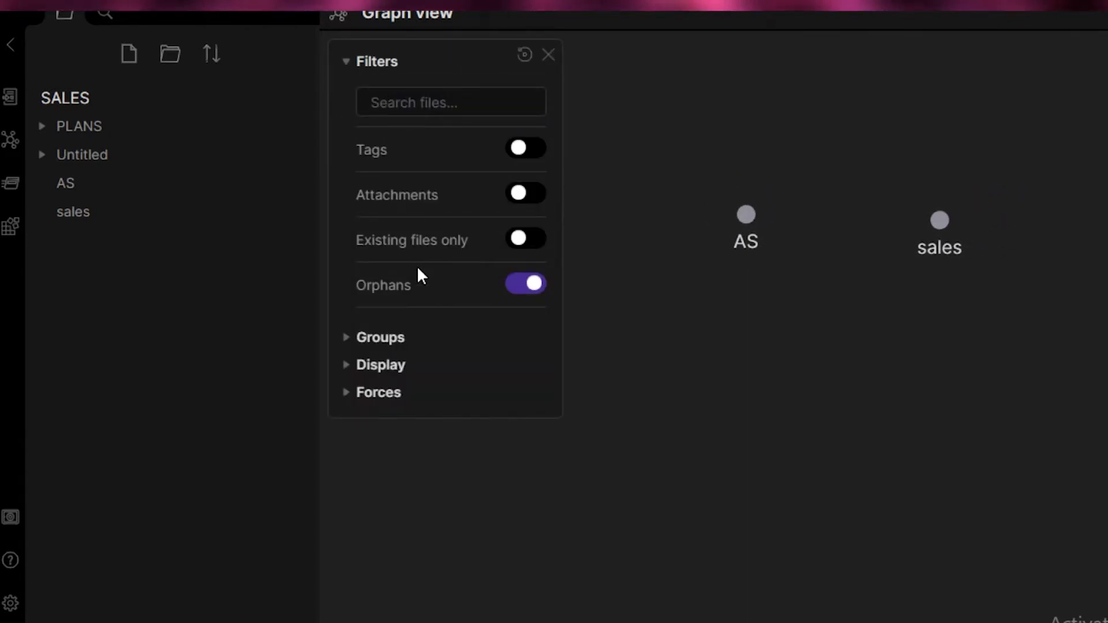
pyautogui.click(393, 336)
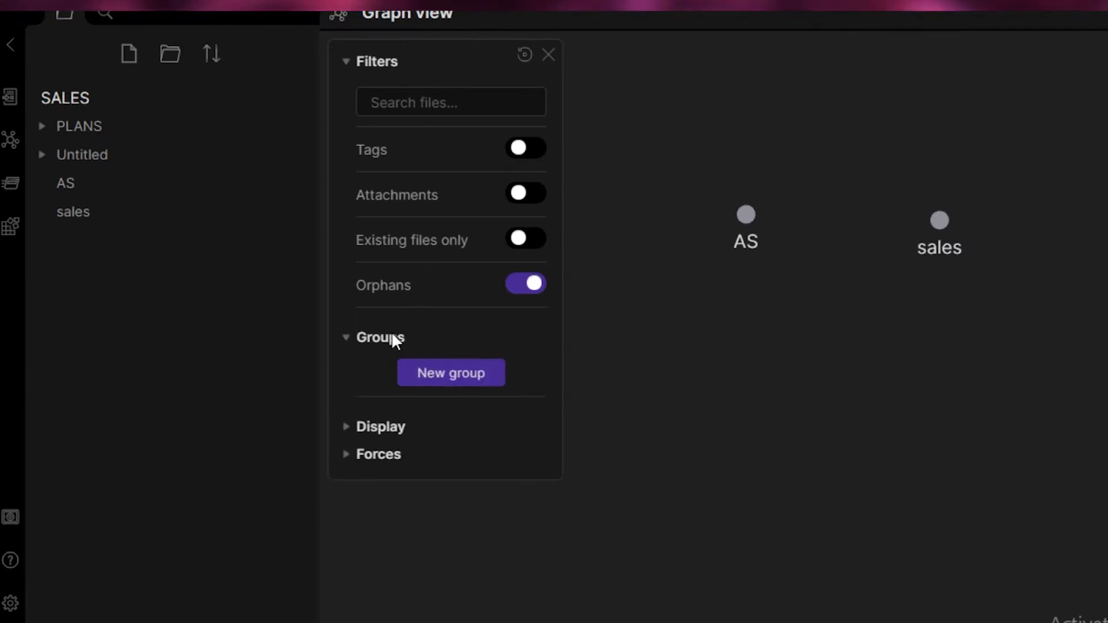
pyautogui.click(369, 428)
pyautogui.click(547, 56)
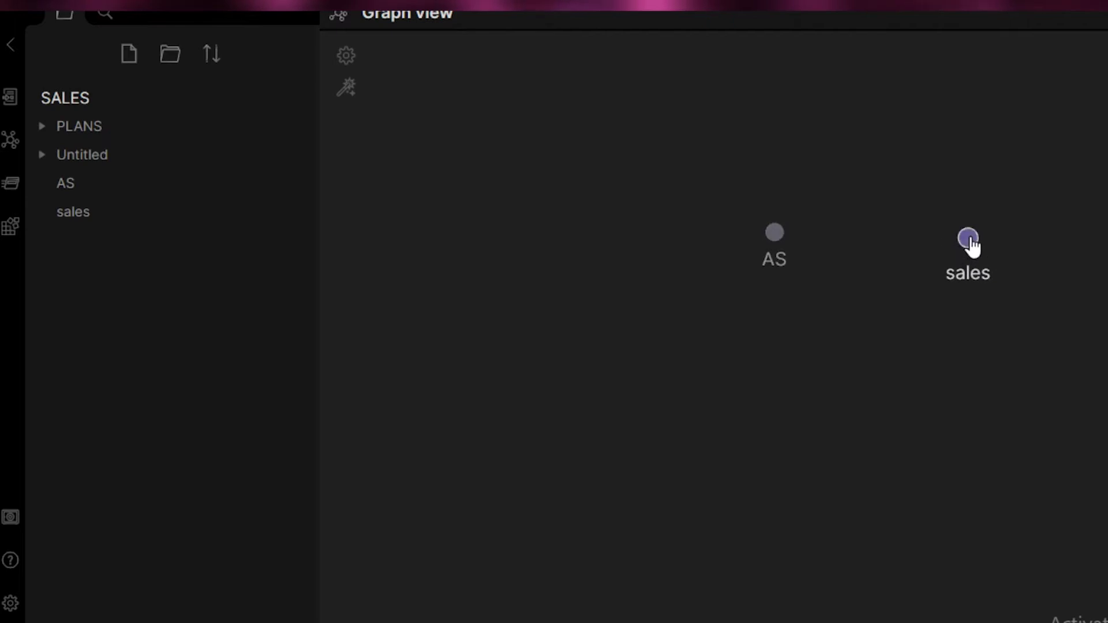
pyautogui.moveTo(972, 246); pyautogui.dragTo(638, 257)
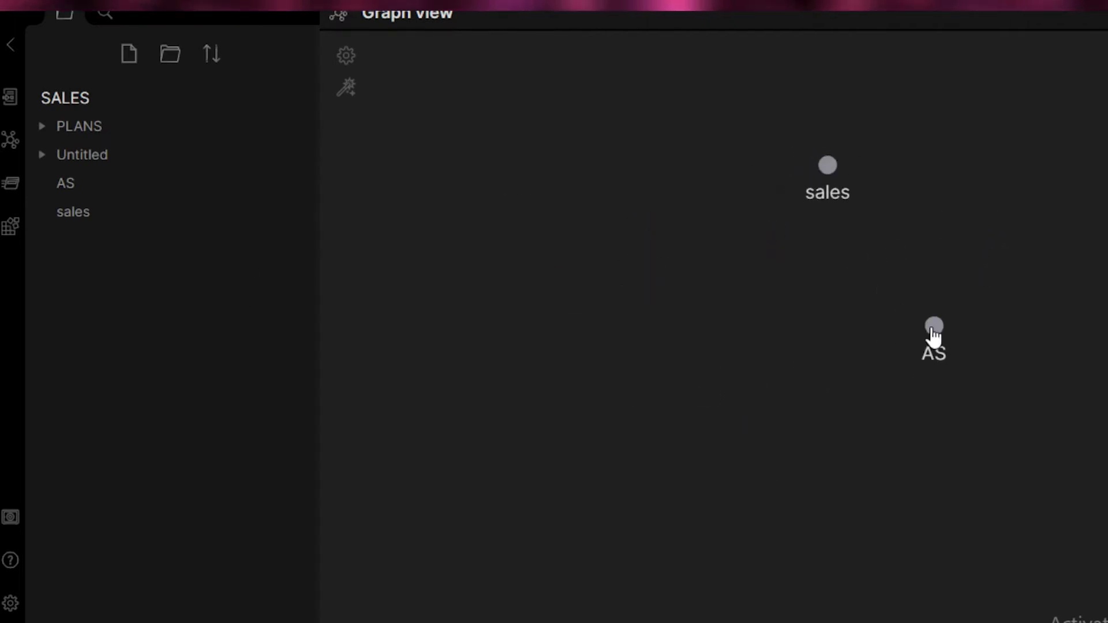
pyautogui.moveTo(933, 334); pyautogui.dragTo(966, 387)
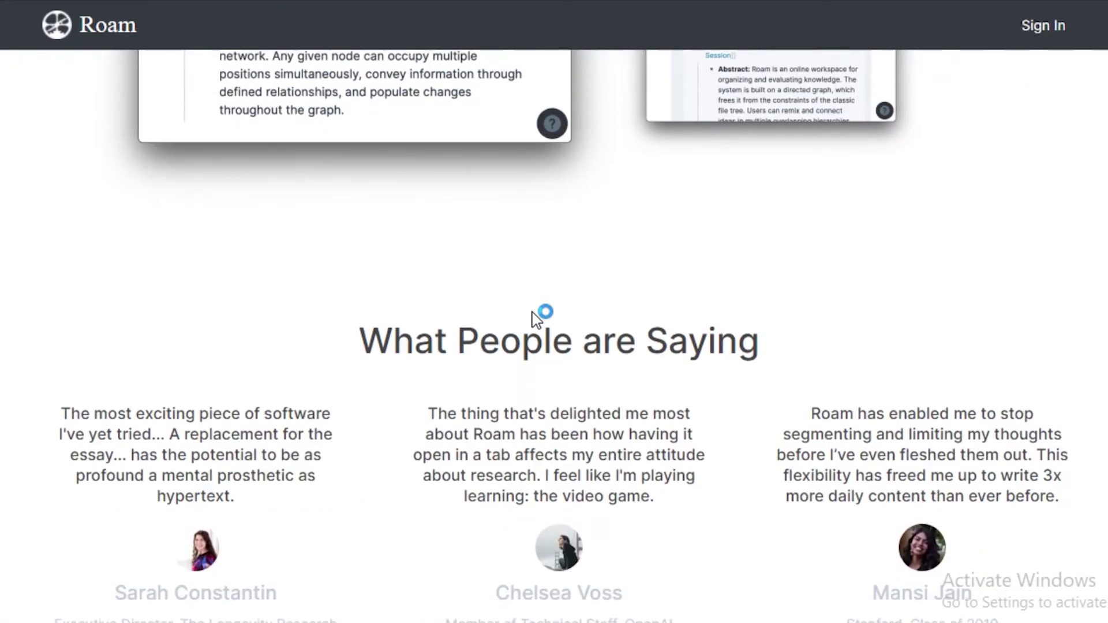
pyautogui.scroll(-5, 534, 313)
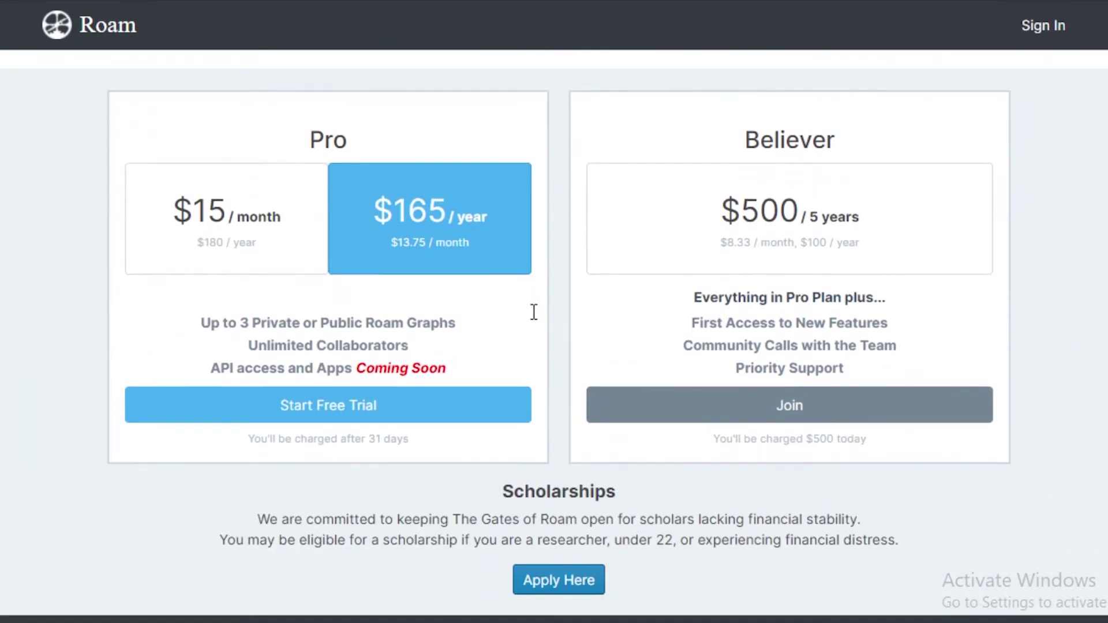
# Choose the $15/month Pro plan on Roam pricing and reposition the installer window.
pyautogui.click(287, 224)
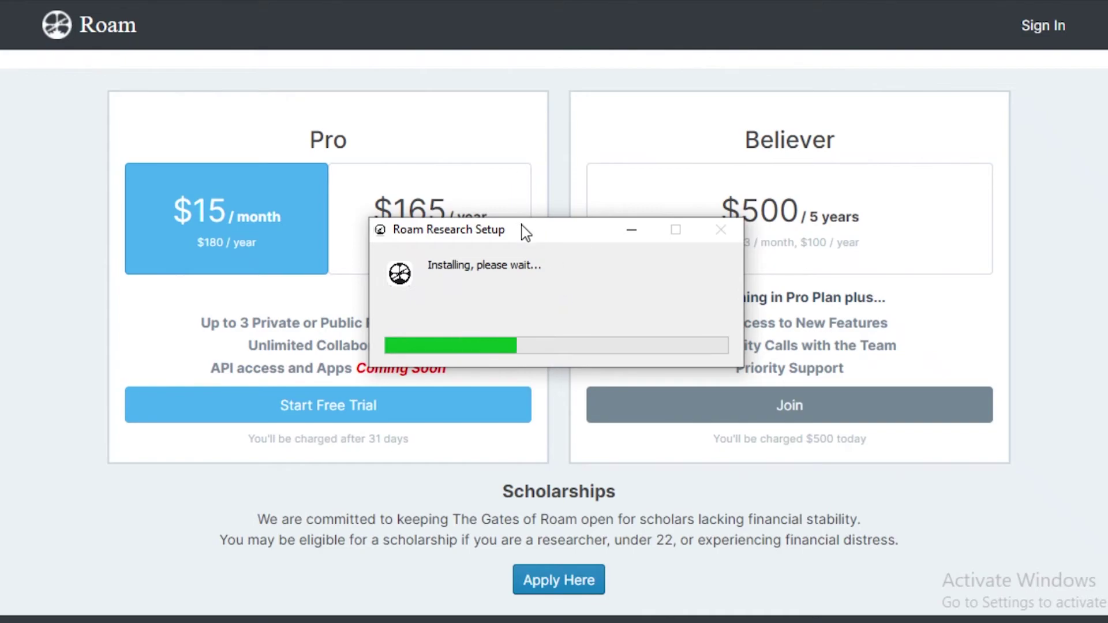
pyautogui.moveTo(522, 226); pyautogui.dragTo(419, 157)
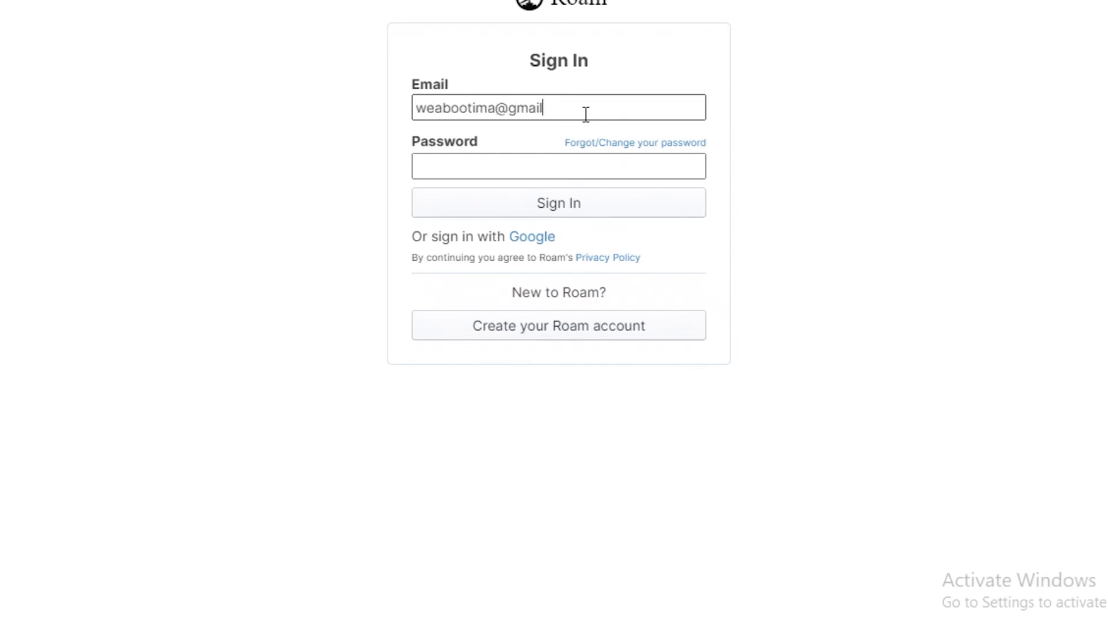
# Enter the account password to sign in, then browse the Roam White Paper page.
pyautogui.click(579, 170)
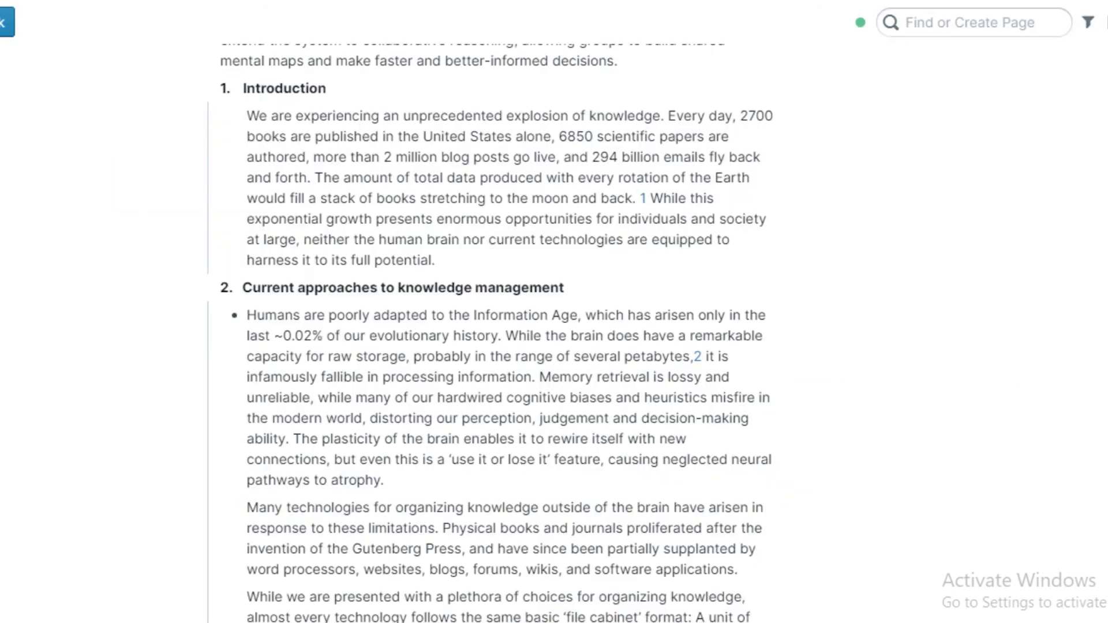
pyautogui.scroll(-3, 528, 161)
pyautogui.scroll(8, 1010, 304)
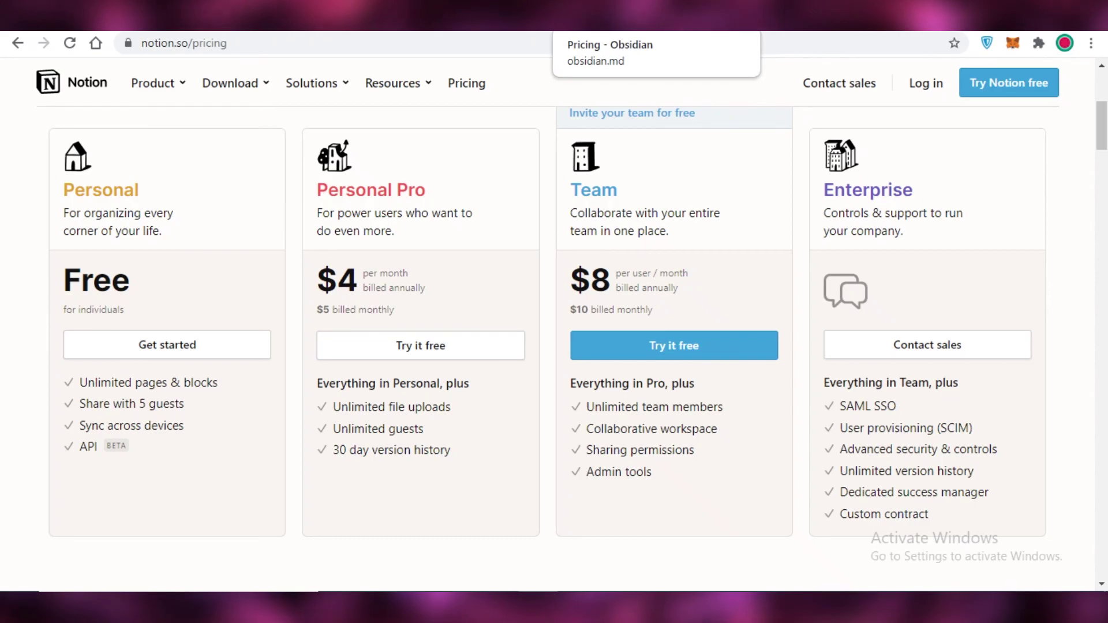
pyautogui.click(629, 38)
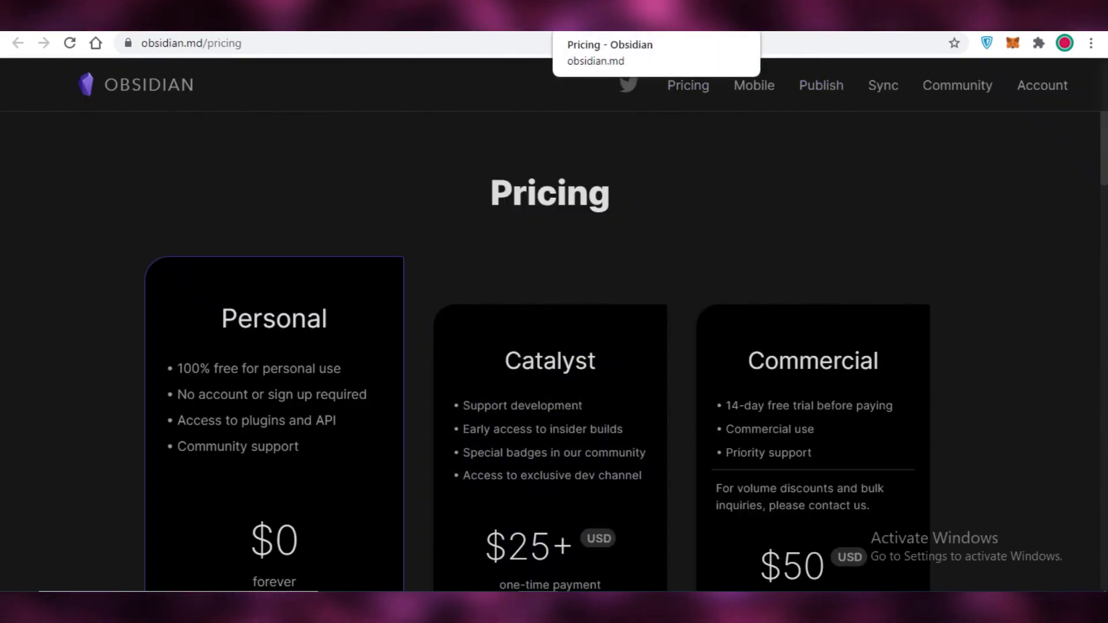
pyautogui.scroll(-3, 774, 199)
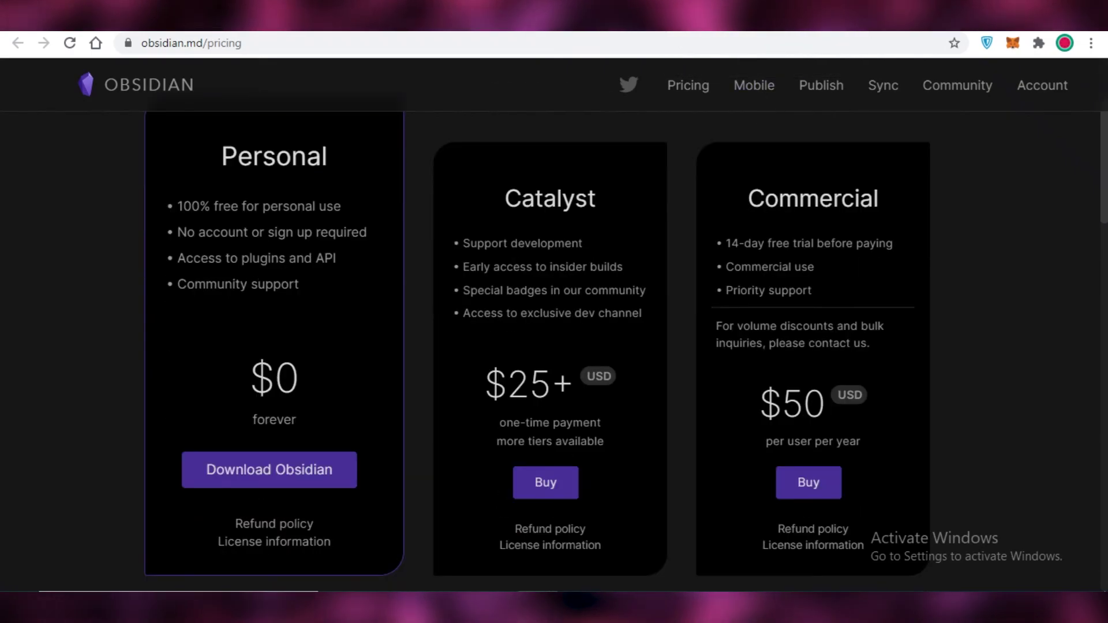
pyautogui.hotkey('ctrl', 'Tab')
pyautogui.hotkey('ctrl', 'shift', 'Tab')
pyautogui.hotkey('ctrl', 'shift', 'Tab')
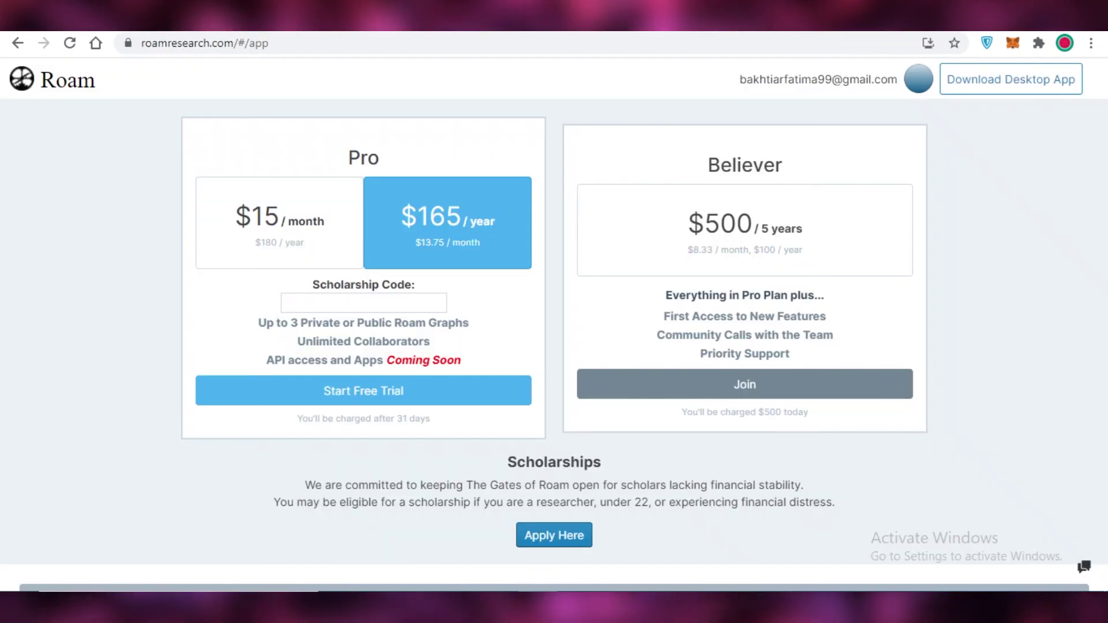